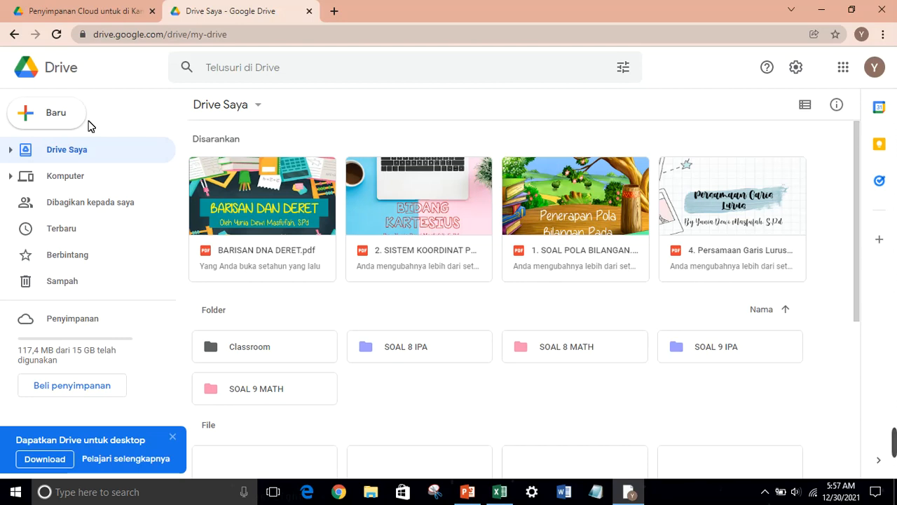
Create a blank Google Form from the Drive Baru menu
{"action": "left_click", "coordinate": [38, 114]}
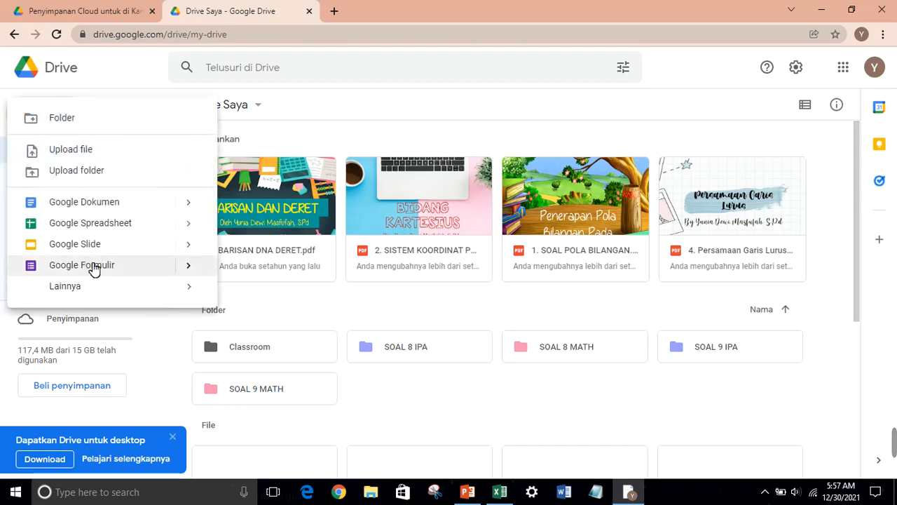
{"action": "left_click", "coordinate": [92, 267]}
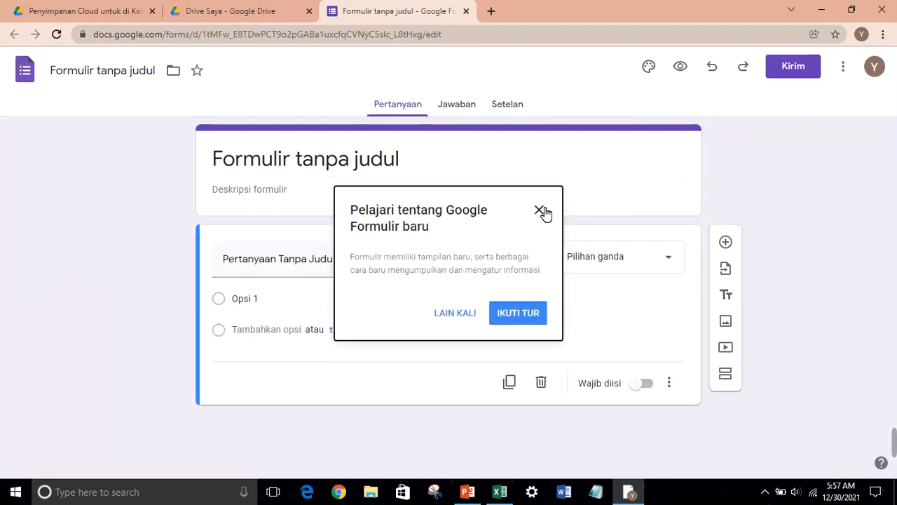
Dismiss the welcome notice and retitle the form PENELITIAN SEDERHANA " .... "
{"action": "left_click", "coordinate": [455, 315]}
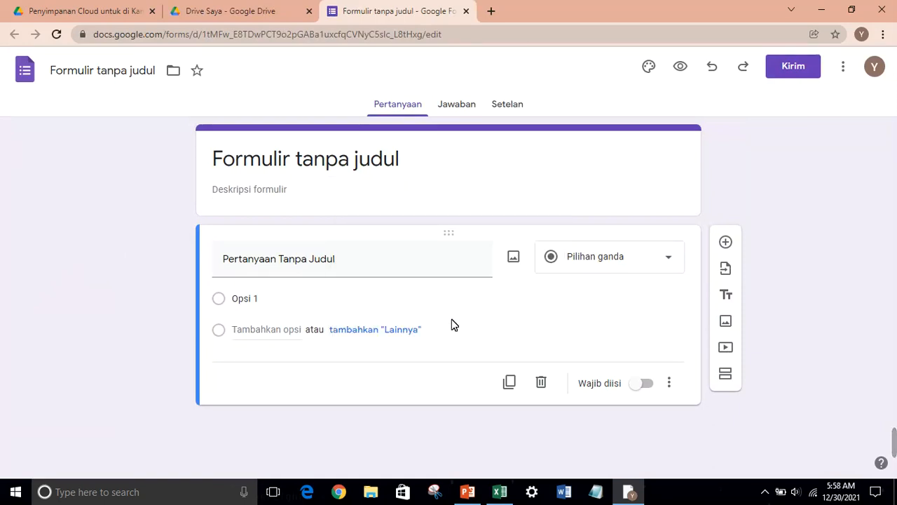
{"action": "left_click", "coordinate": [474, 165]}
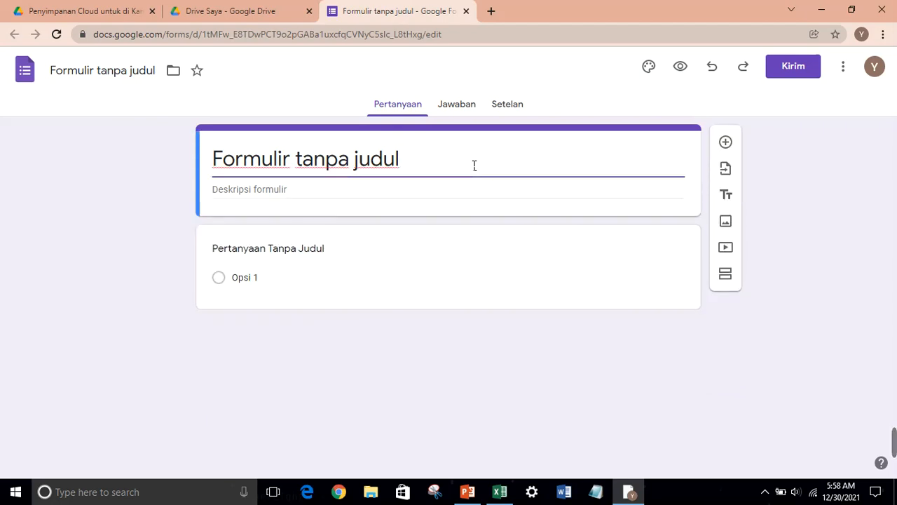
{"action": "key", "text": "BackSpace"}
{"action": "key", "text": "BackSpace"}
{"action": "key", "text": "BackSpace"}
{"action": "key", "text": "BackSpace"}
{"action": "key", "text": "BackSpace"}
{"action": "key", "text": "BackSpace"}
{"action": "key", "text": "BackSpace"}
{"action": "key", "text": "BackSpace"}
{"action": "key", "text": "BackSpace"}
{"action": "key", "text": "BackSpace"}
{"action": "key", "text": "BackSpace"}
{"action": "key", "text": "BackSpace"}
{"action": "key", "text": "BackSpace"}
{"action": "key", "text": "BackSpace"}
{"action": "key", "text": "BackSpace"}
{"action": "key", "text": "BackSpace"}
{"action": "key", "text": "BackSpace"}
{"action": "key", "text": "BackSpace"}
{"action": "key", "text": "BackSpace"}
{"action": "key", "text": "BackSpace"}
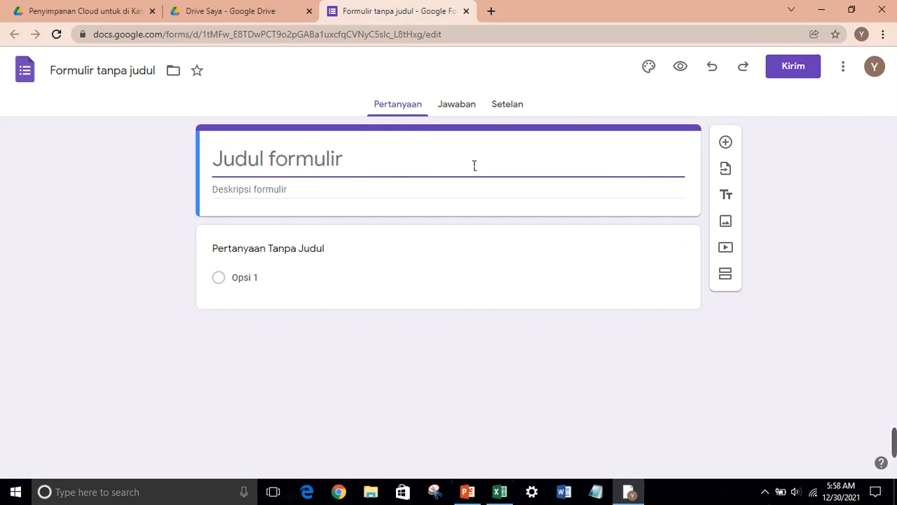
{"action": "type", "text": "PENELITIAN SED"}
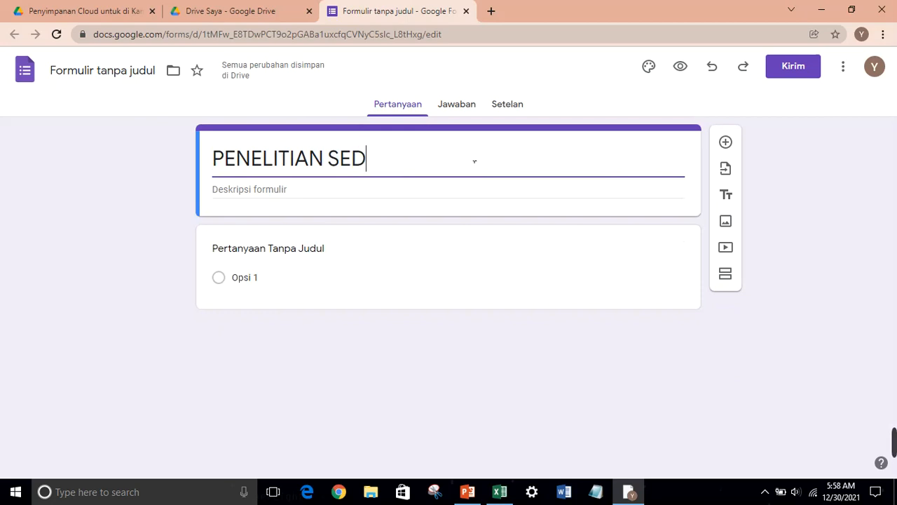
{"action": "type", "text": "ERHANA"}
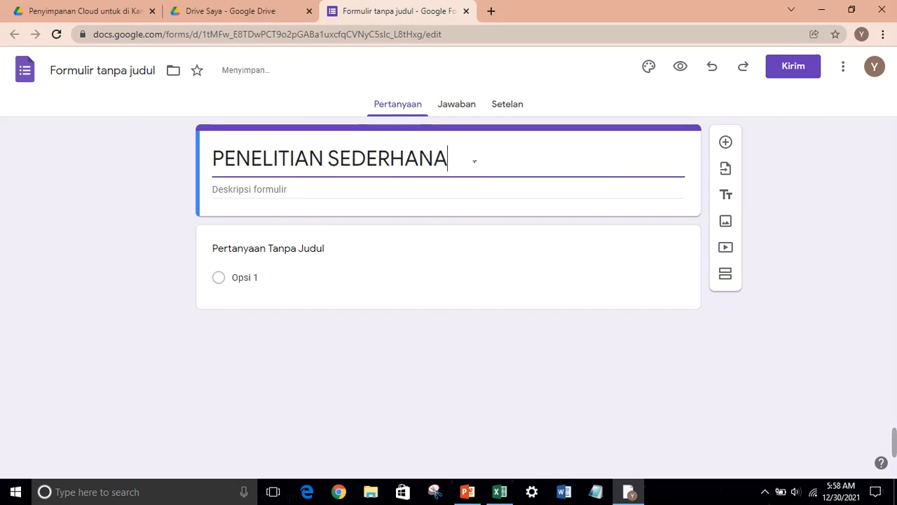
{"action": "type", "text": " \" ."}
{"action": "type", "text": "...\""}
{"action": "type", "text": " \""}
Write the description greeting Asasalamualaikum Wr Wb and teman-temanku kelas VIII.1, introducing group 1's research
{"action": "left_click", "coordinate": [454, 189]}
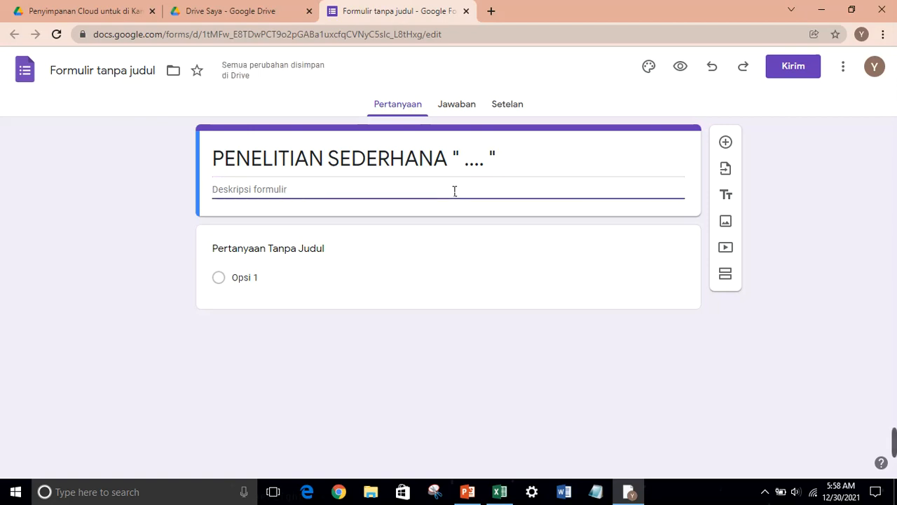
{"action": "type", "text": "As"}
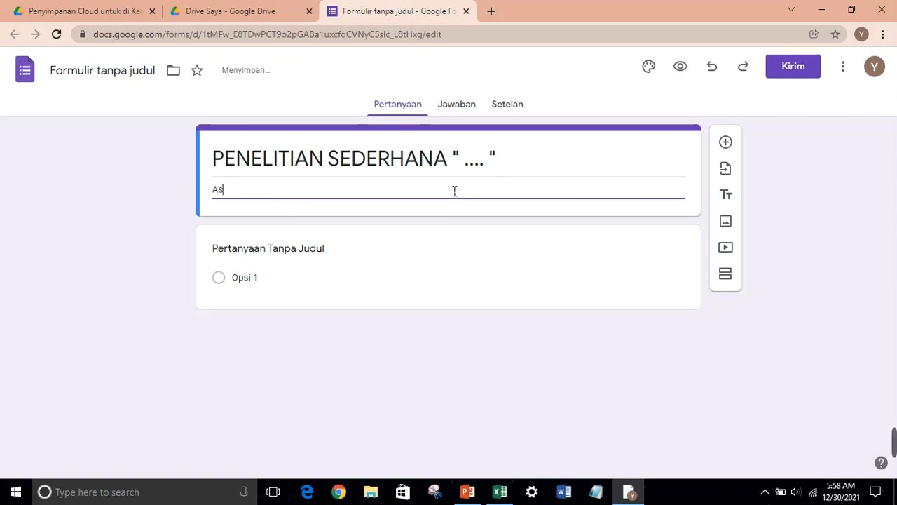
{"action": "type", "text": "asalamuala"}
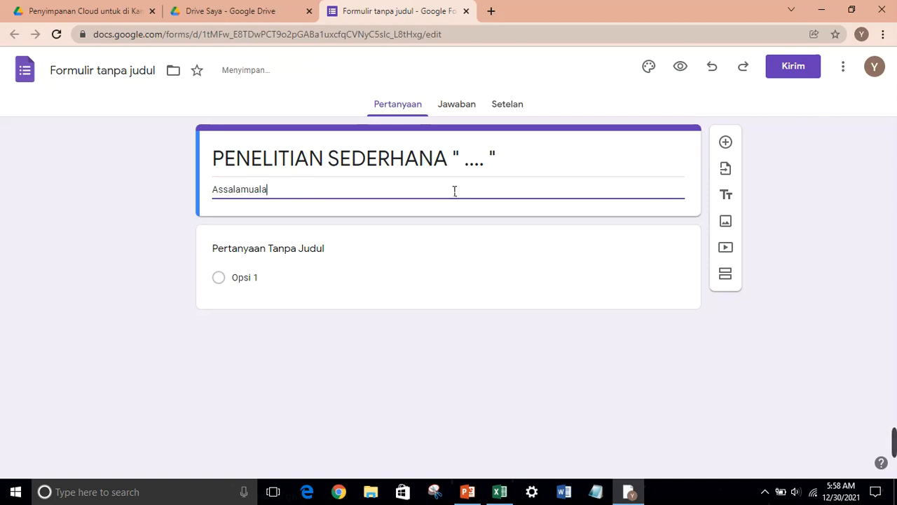
{"action": "type", "text": "ikum Wr Wb"}
{"action": "key", "text": "Return"}
{"action": "type", "text": "Selamat Siang "}
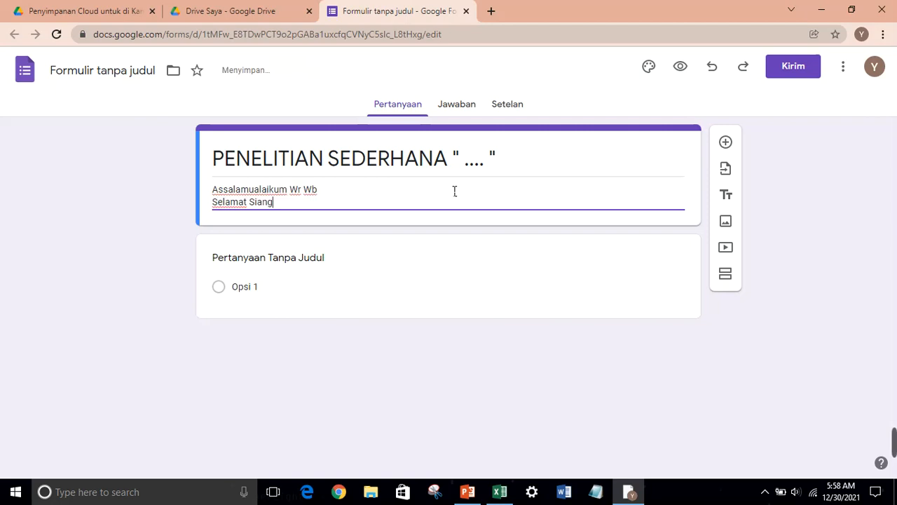
{"action": "type", "text": "teman-tem"}
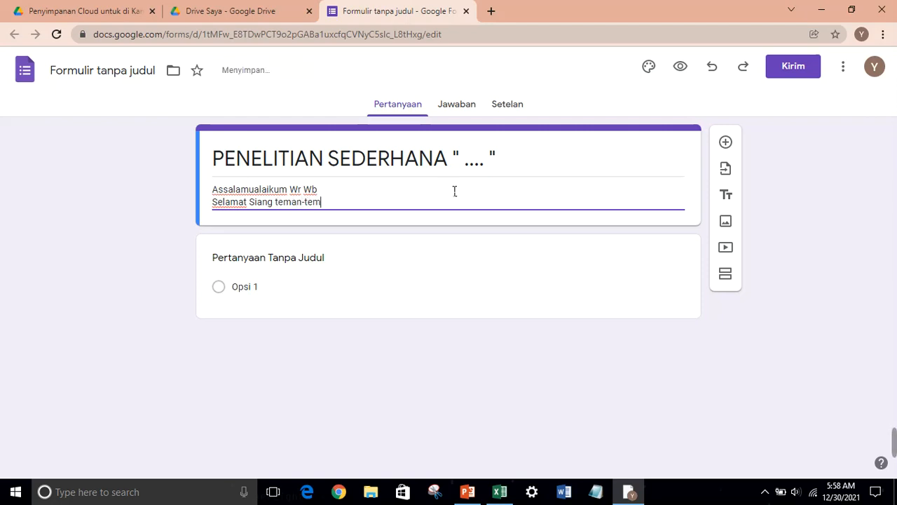
{"action": "type", "text": "anku kelas "}
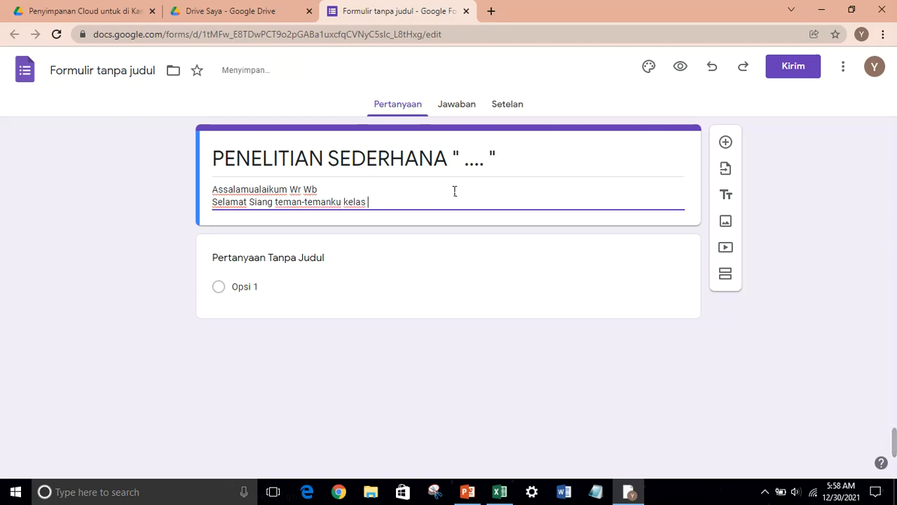
{"action": "type", "text": "VIII.1"}
{"action": "key", "text": "Return"}
{"action": "type", "text": "kam"}
{"action": "type", "text": "i dari"}
{"action": "type", "text": " kelom"}
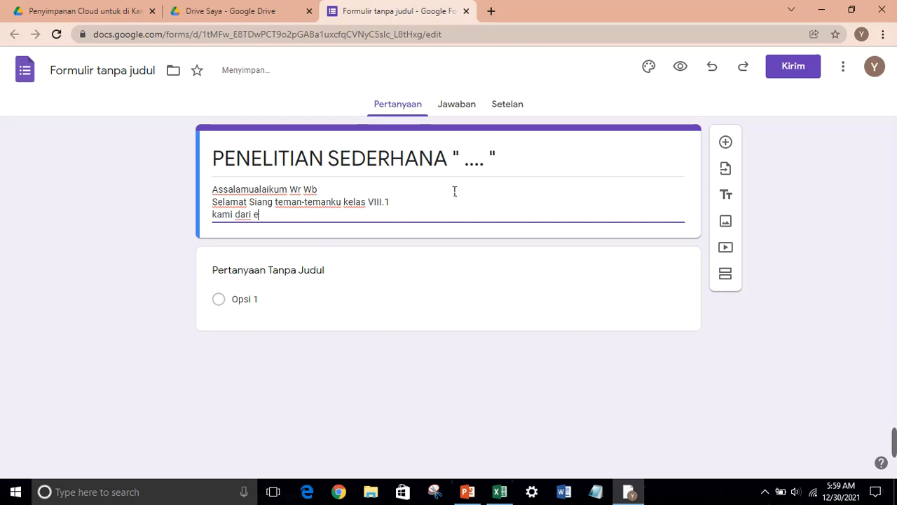
{"action": "type", "text": "pok"}
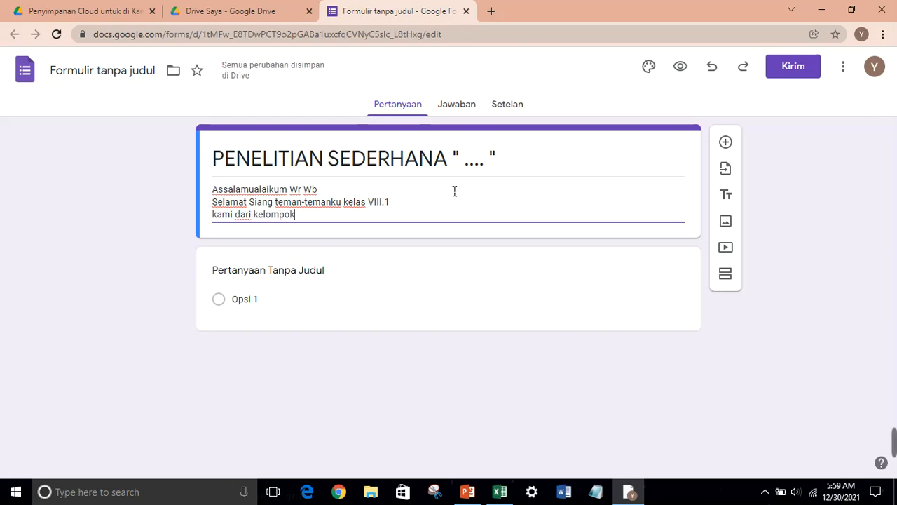
{"action": "type", "text": " 1 ke"}
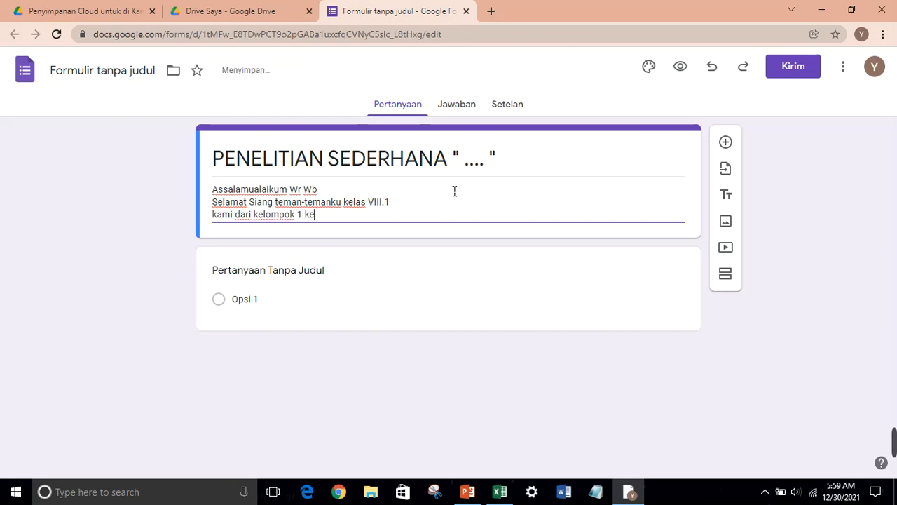
{"action": "type", "text": "las VIII"}
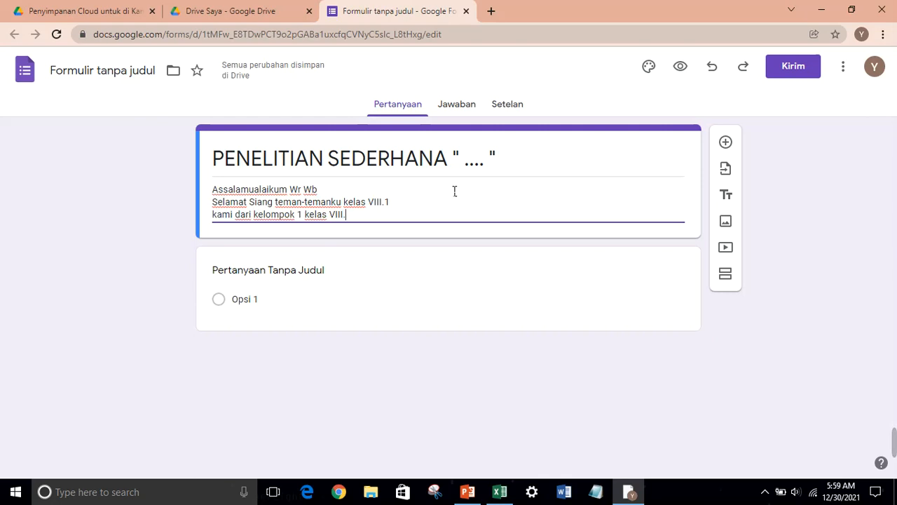
{"action": "type", "text": ".1"}
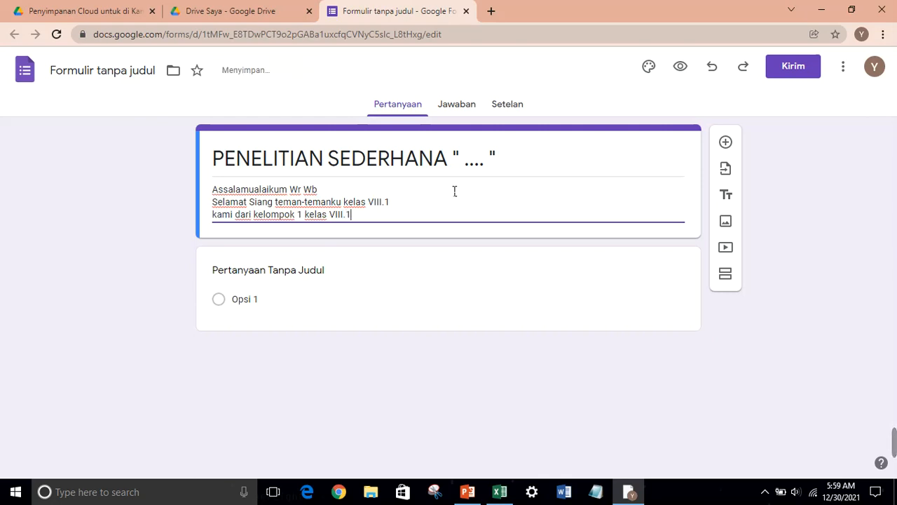
{"action": "type", "text": " ingin mengadakan penelitian sederhana di kelas kalian."}
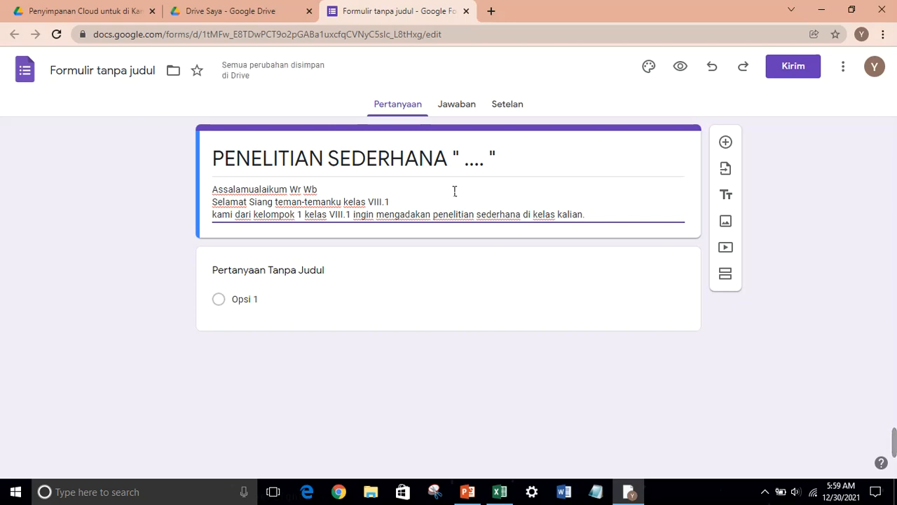
Add the sentence 'Apabila kalian berkenan silahkan isi penelitian sederhana ini.' to the description
{"action": "type", "text": "Apab"}
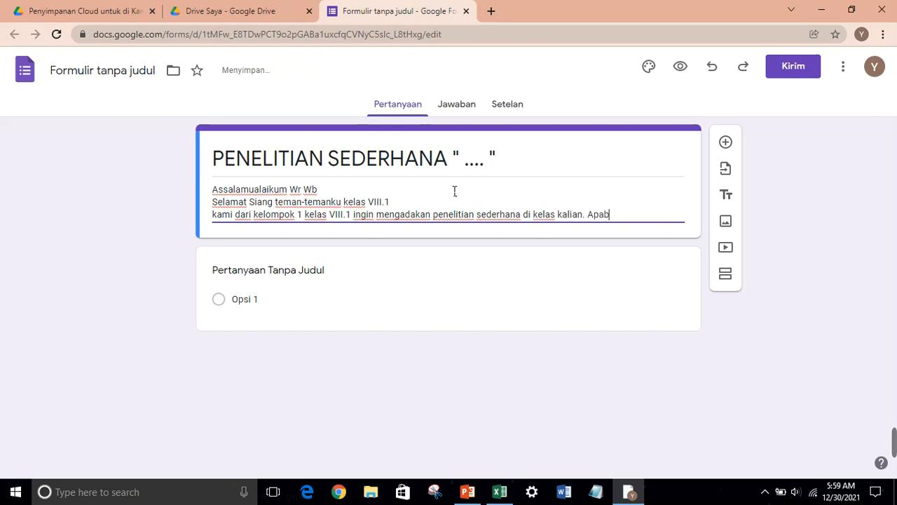
{"action": "type", "text": "ila kalan"}
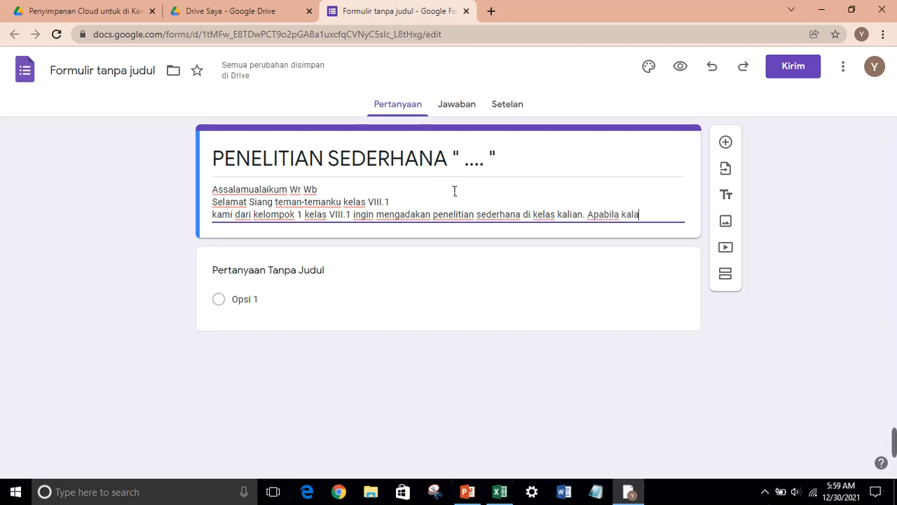
{"action": "key", "text": "BackSpace"}
{"action": "key", "text": "BackSpace"}
{"action": "key", "text": "BackSpace"}
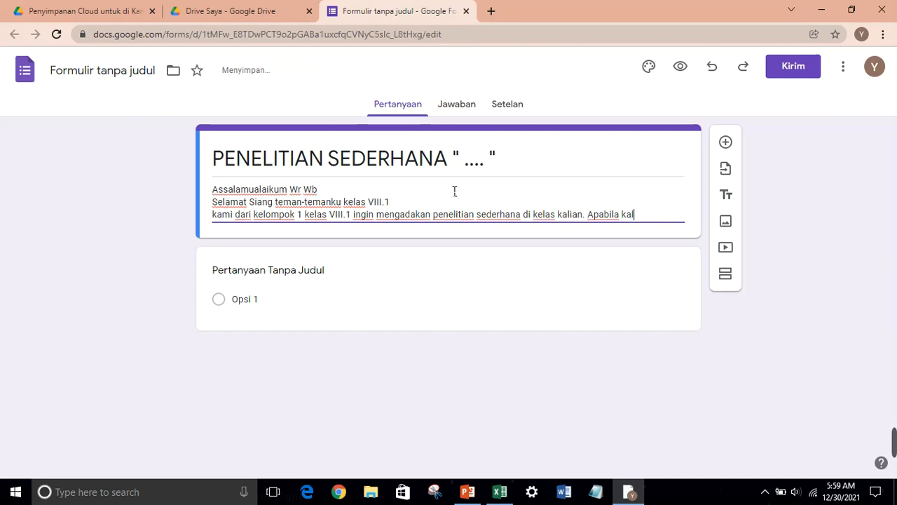
{"action": "type", "text": "ian berkenan silahkan s"}
{"action": "key", "text": "BackSpace"}
{"action": "type", "text": "isi penelitian sederhana"}
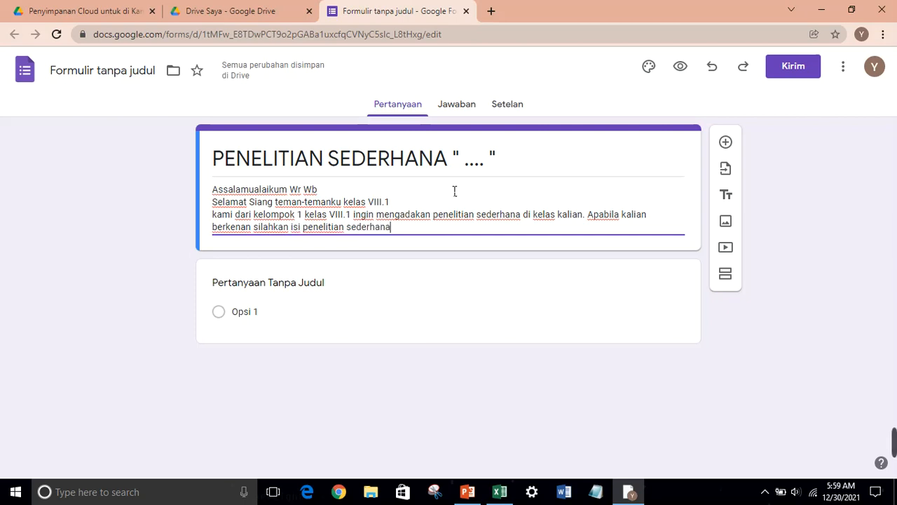
{"action": "type", "text": " ini"}
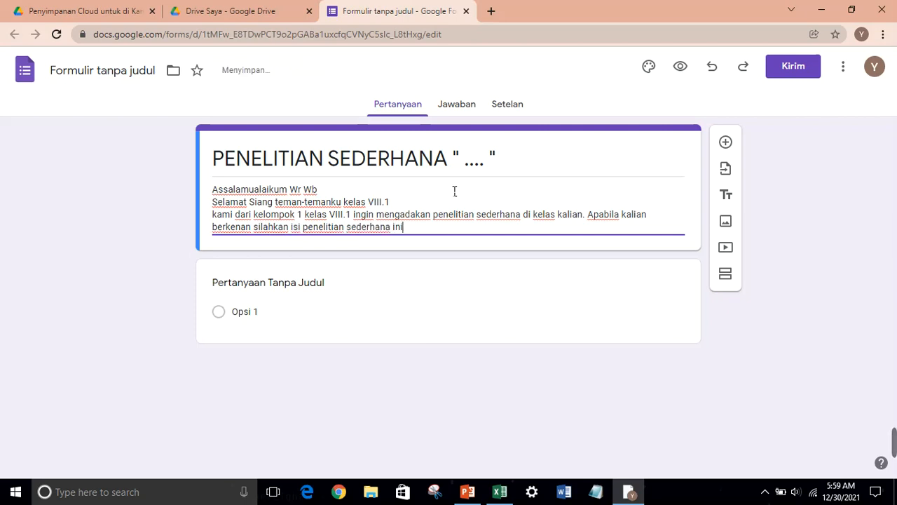
{"action": "type", "text": "."}
End the description with a separate closing line 'Terimakasih'
{"action": "key", "text": "Return"}
{"action": "key", "text": "Return"}
{"action": "type", "text": "Teriamak"}
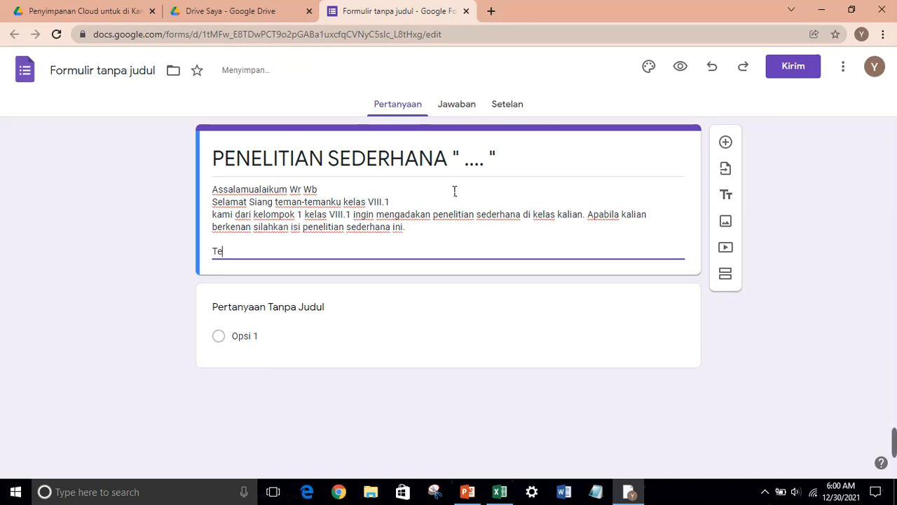
{"action": "key", "text": "BackSpace"}
{"action": "key", "text": "BackSpace"}
{"action": "key", "text": "BackSpace"}
{"action": "key", "text": "BackSpace"}
{"action": "type", "text": "makasih"}
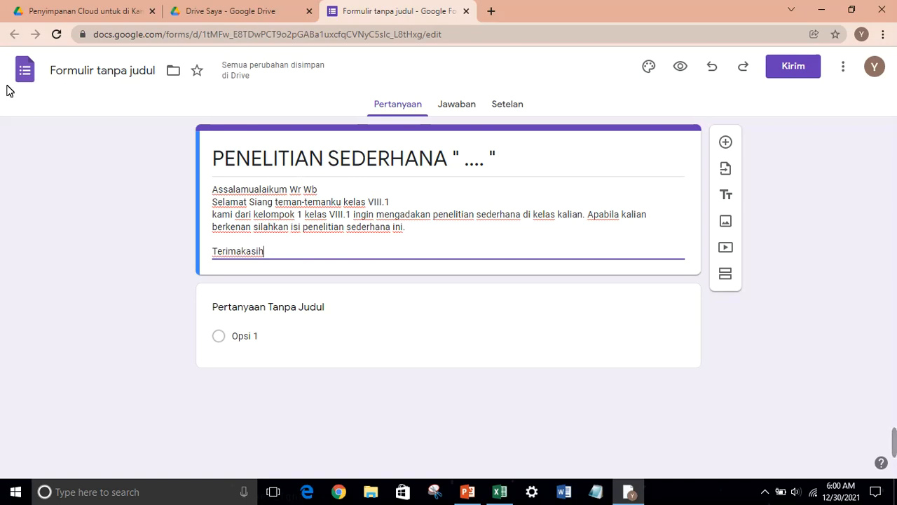
Name the form file PENELITIAN SEDERHANA " .... " to match its title
{"action": "left_click", "coordinate": [74, 75]}
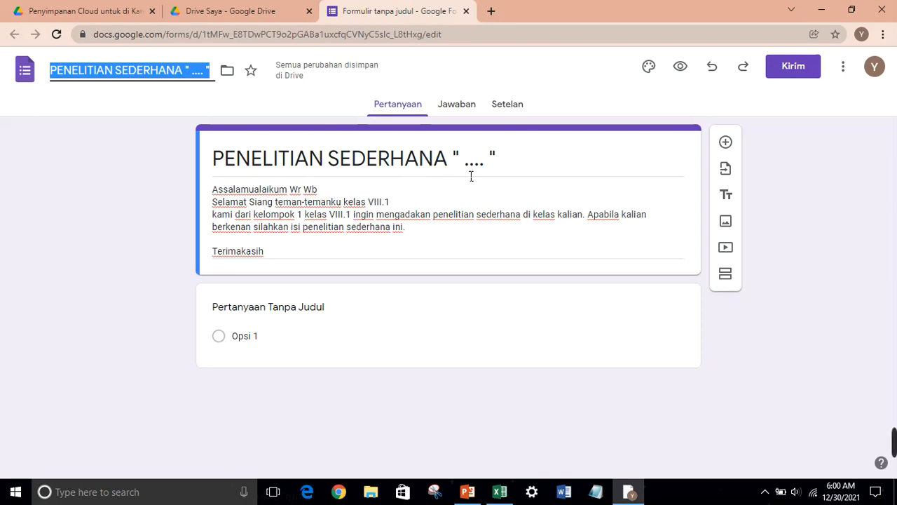
Insert the farm-and-tractor picture from the Ilustrasi gallery as the form header
{"action": "left_click", "coordinate": [658, 73]}
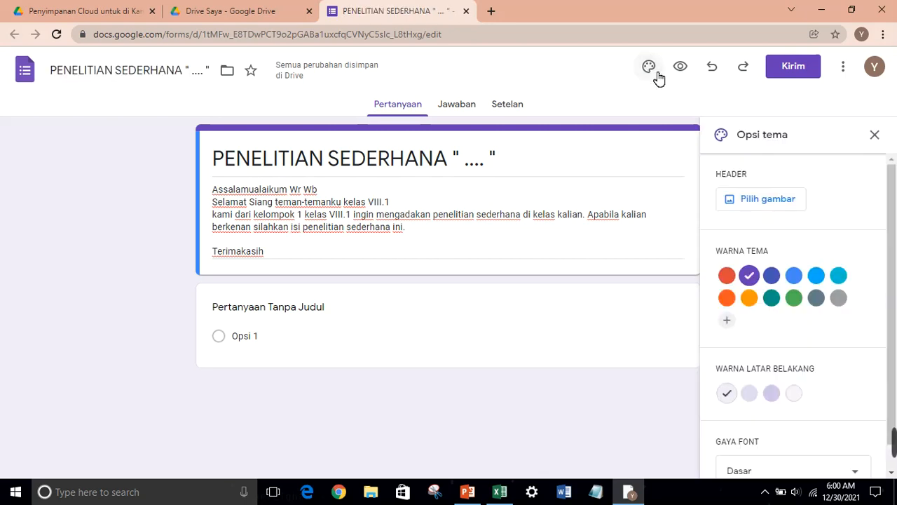
{"action": "left_click", "coordinate": [787, 202]}
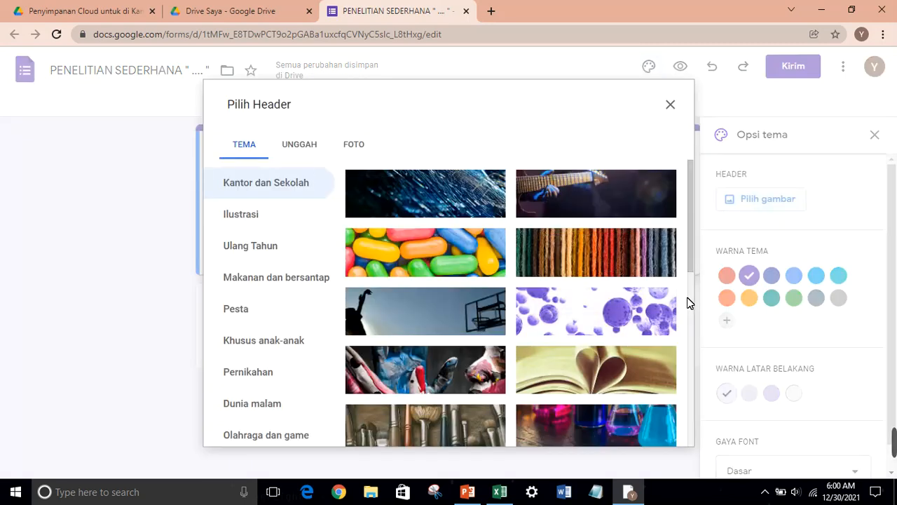
{"action": "scroll", "coordinate": [691, 298], "scroll_direction": "down", "scroll_amount": 4}
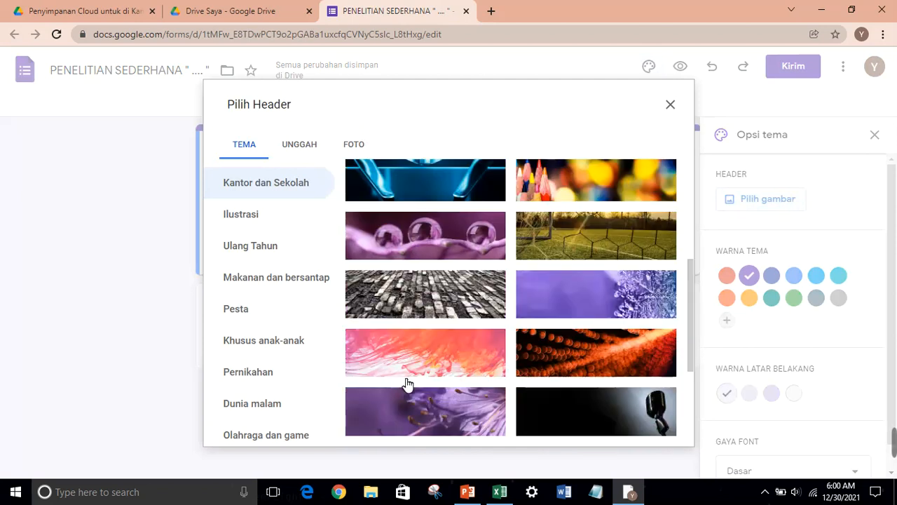
{"action": "left_click", "coordinate": [291, 233]}
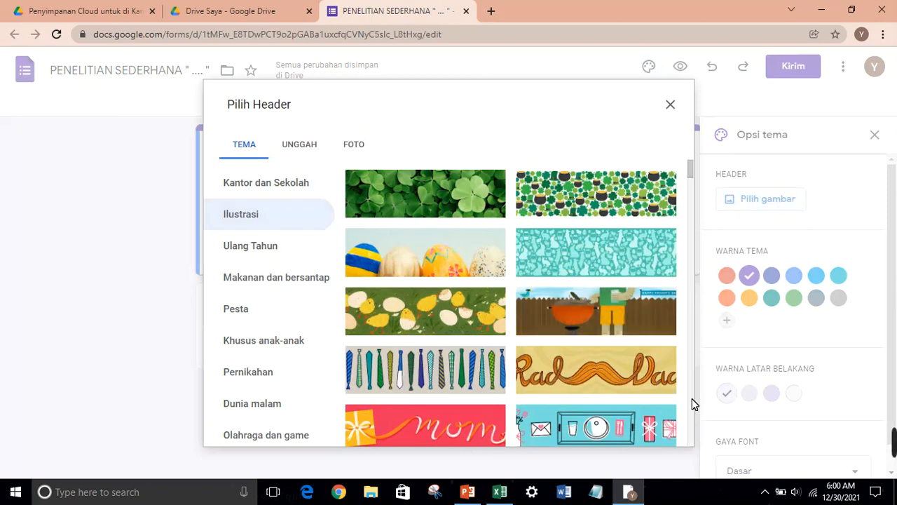
{"action": "scroll", "coordinate": [691, 398], "scroll_direction": "down", "scroll_amount": 8}
{"action": "scroll", "coordinate": [691, 398], "scroll_direction": "down", "scroll_amount": 3}
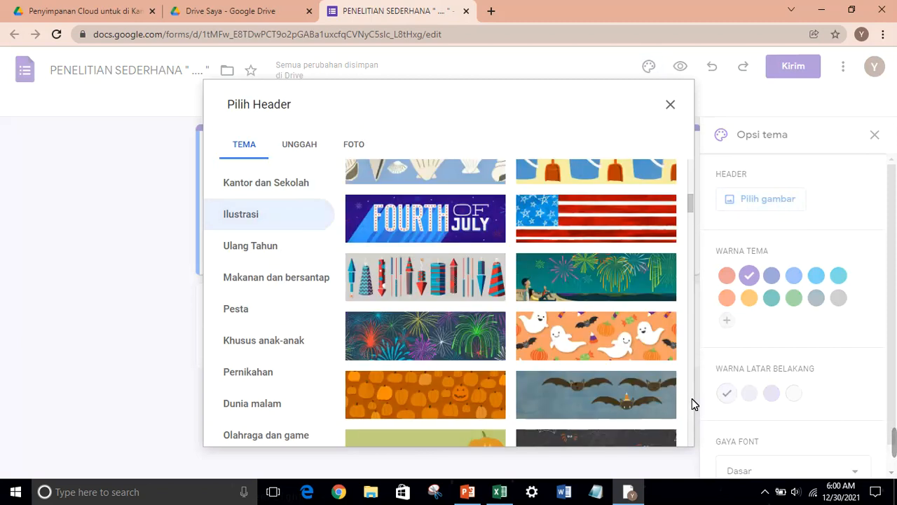
{"action": "scroll", "coordinate": [692, 398], "scroll_direction": "down", "scroll_amount": 4}
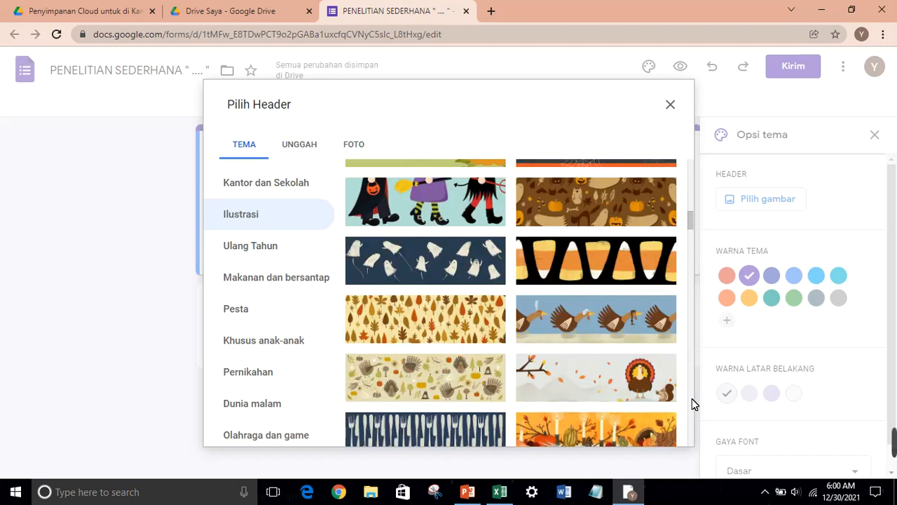
{"action": "scroll", "coordinate": [692, 398], "scroll_direction": "down", "scroll_amount": 4}
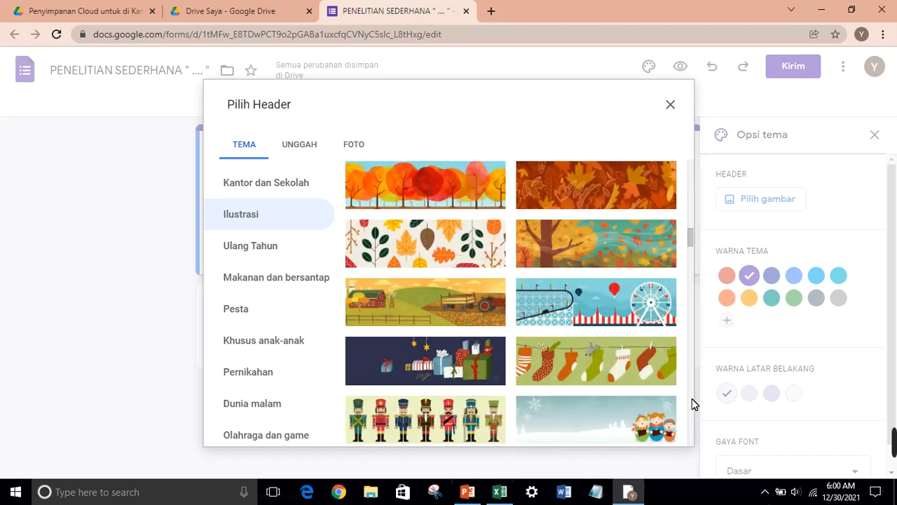
{"action": "left_click", "coordinate": [450, 309]}
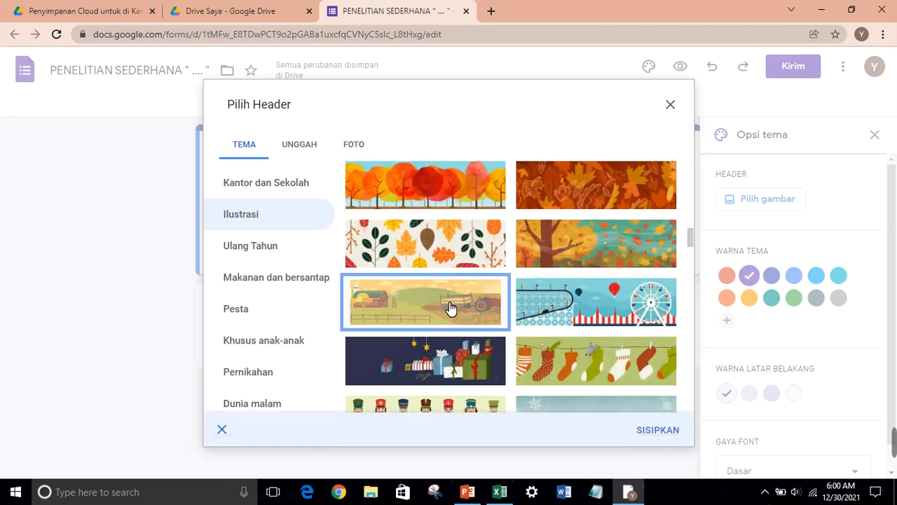
{"action": "left_click", "coordinate": [659, 433]}
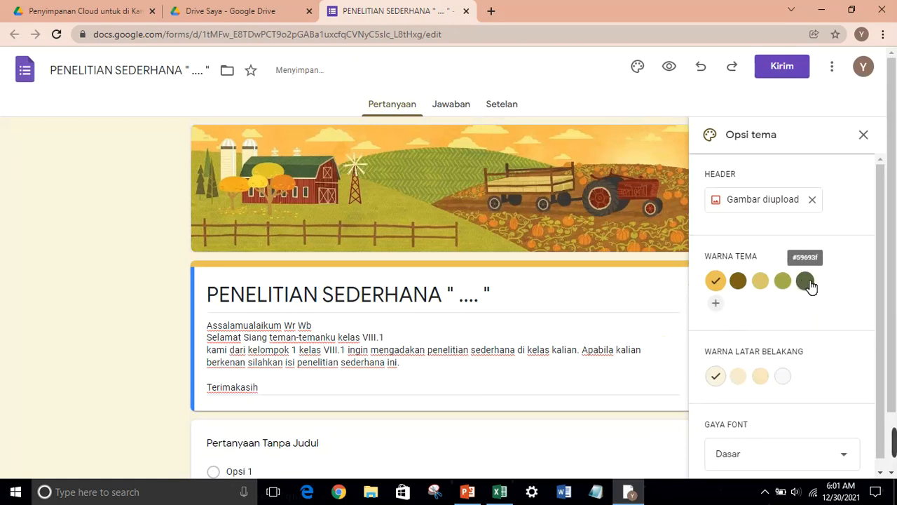
Set the theme colour to dark green and the font style to Lucu, then close theme options
{"action": "left_click", "coordinate": [805, 281]}
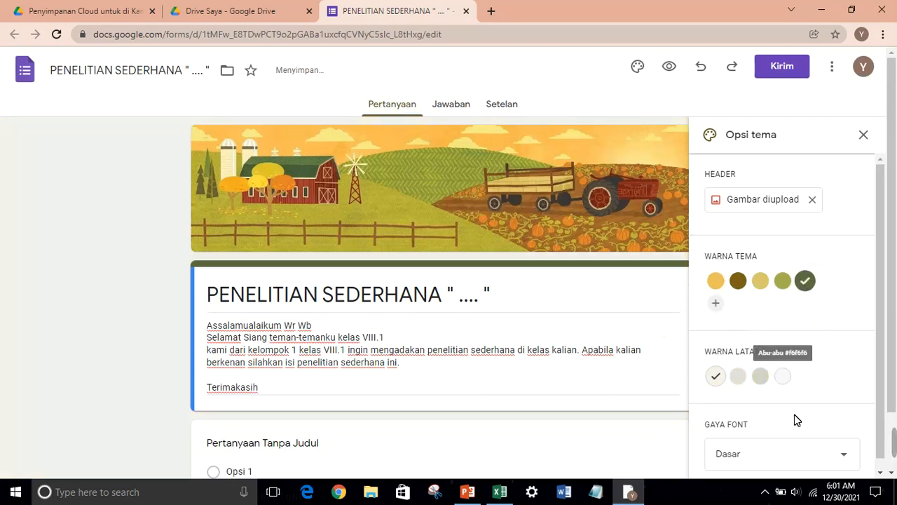
{"action": "left_click", "coordinate": [801, 450]}
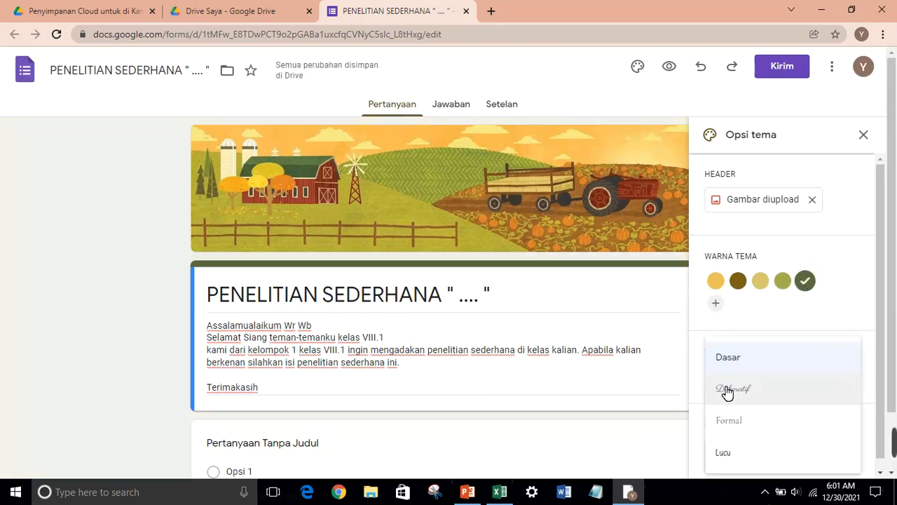
{"action": "left_click", "coordinate": [755, 451]}
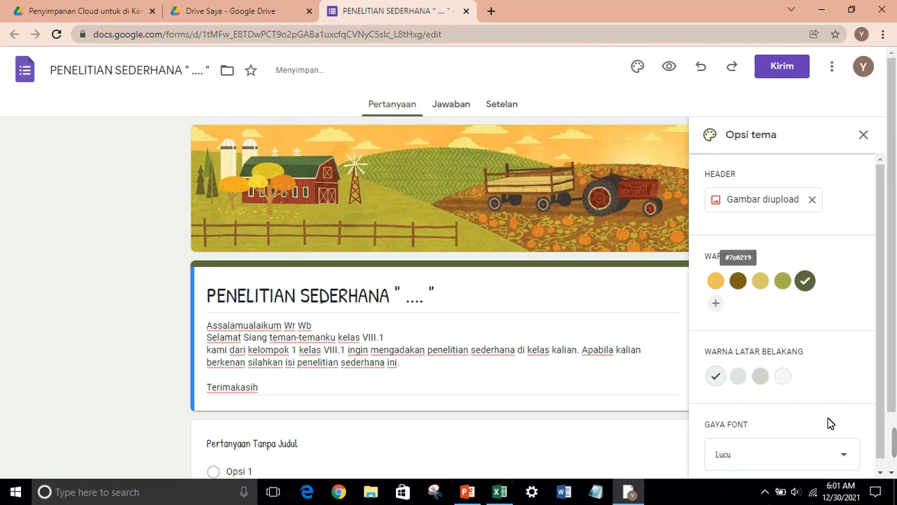
{"action": "left_click", "coordinate": [832, 452]}
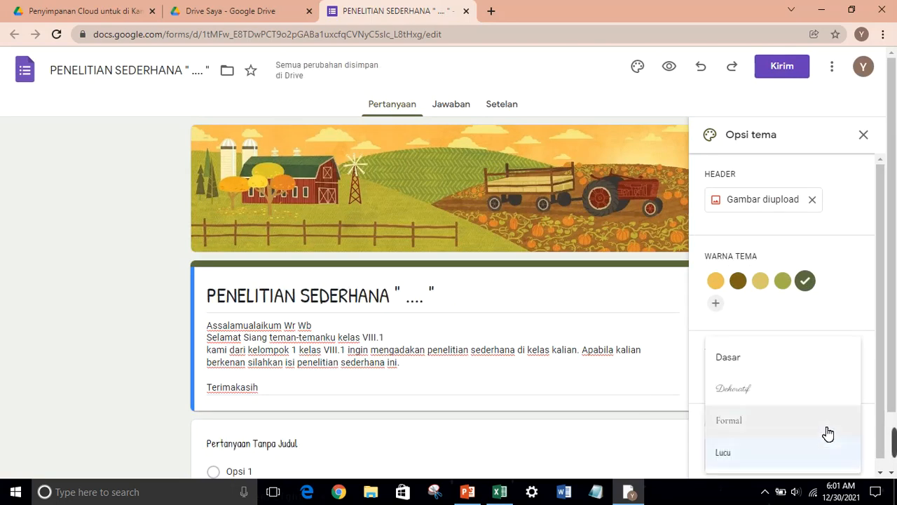
{"action": "left_click", "coordinate": [825, 429]}
{"action": "left_click", "coordinate": [827, 464]}
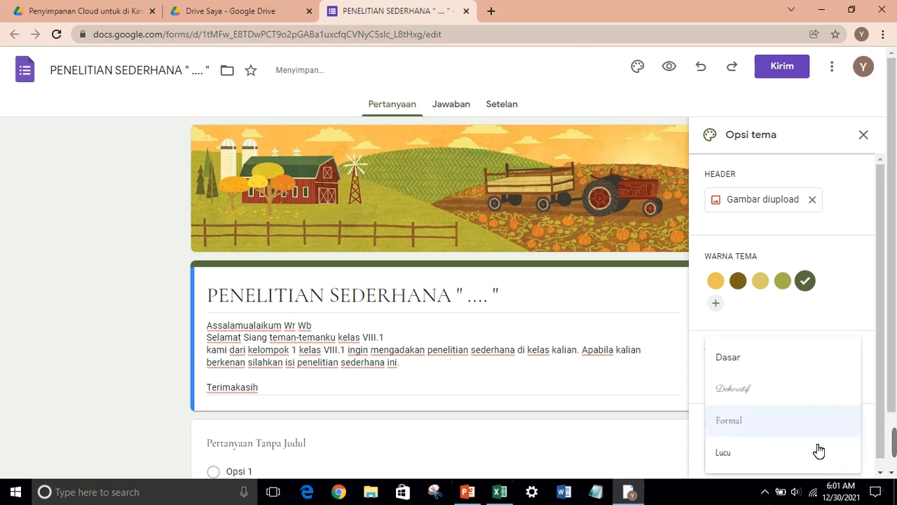
{"action": "left_click", "coordinate": [796, 402]}
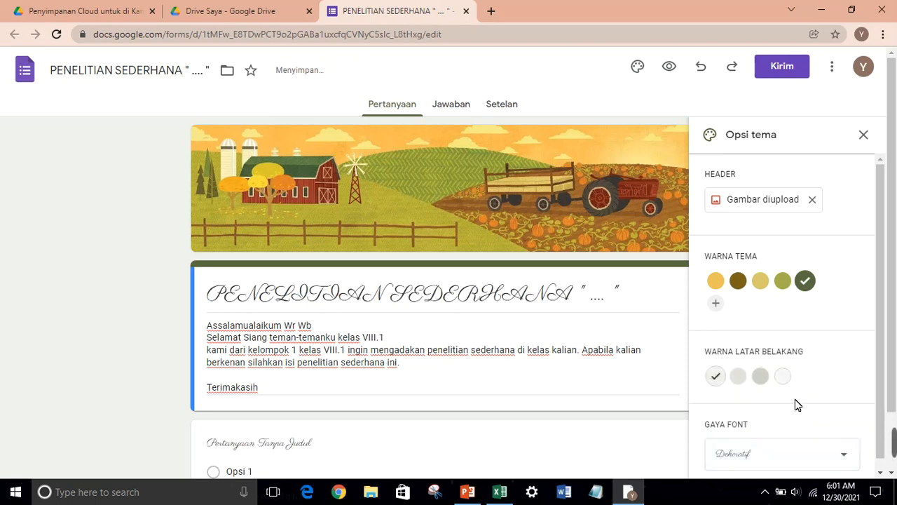
{"action": "left_click", "coordinate": [779, 451]}
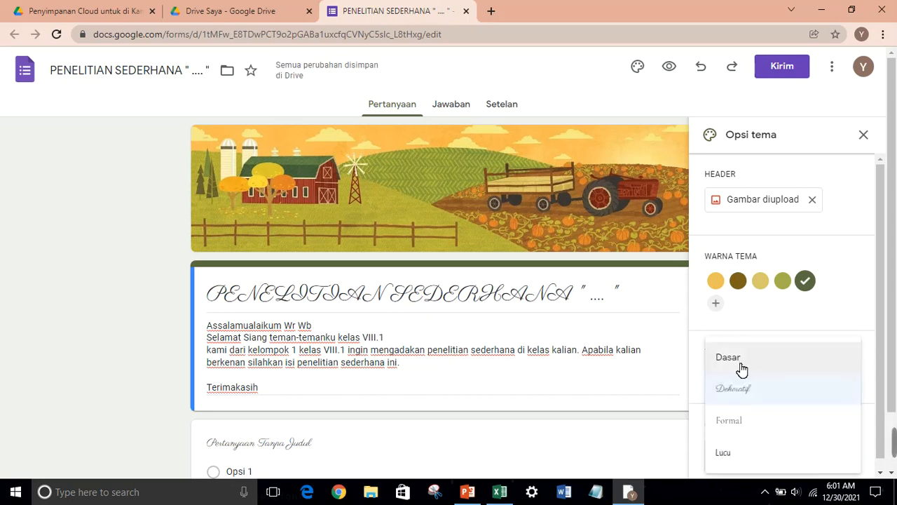
{"action": "left_click", "coordinate": [758, 456]}
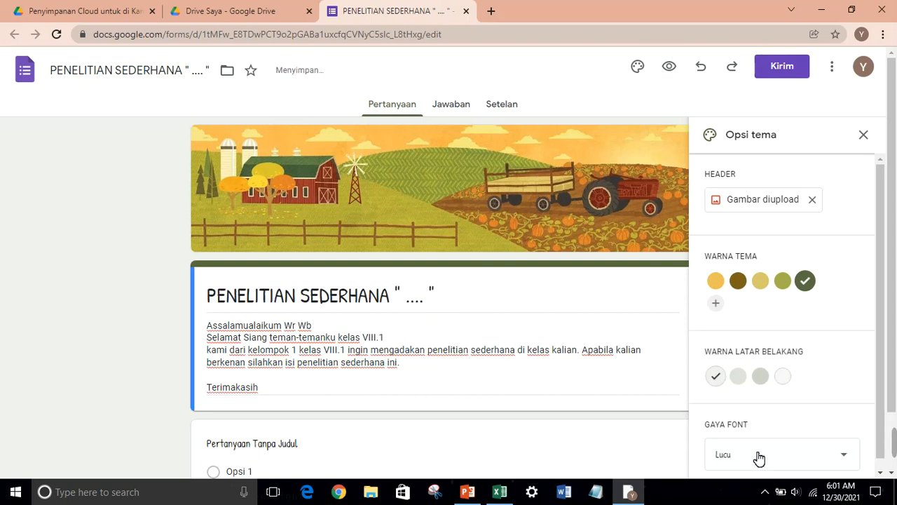
{"action": "left_click", "coordinate": [864, 134]}
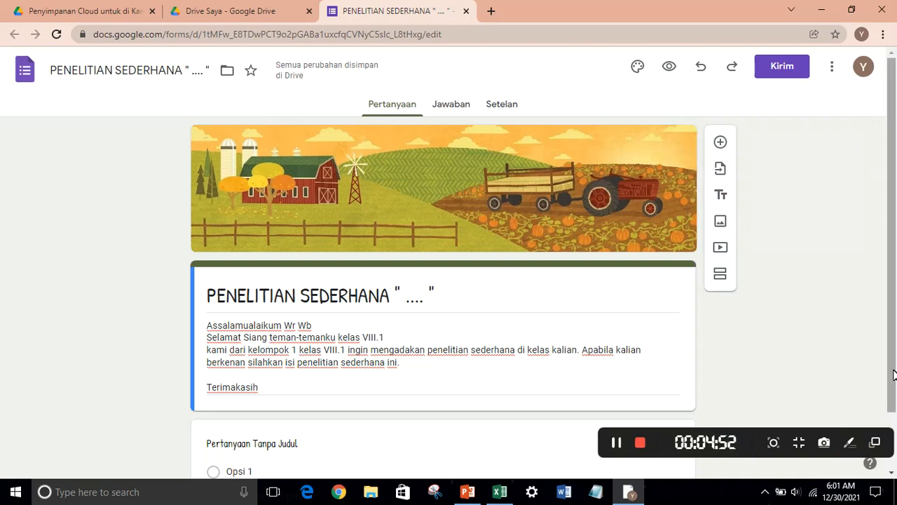
Add a new section after the description and title it 'Penelitian'
{"action": "scroll", "coordinate": [894, 375], "scroll_direction": "down", "scroll_amount": 1}
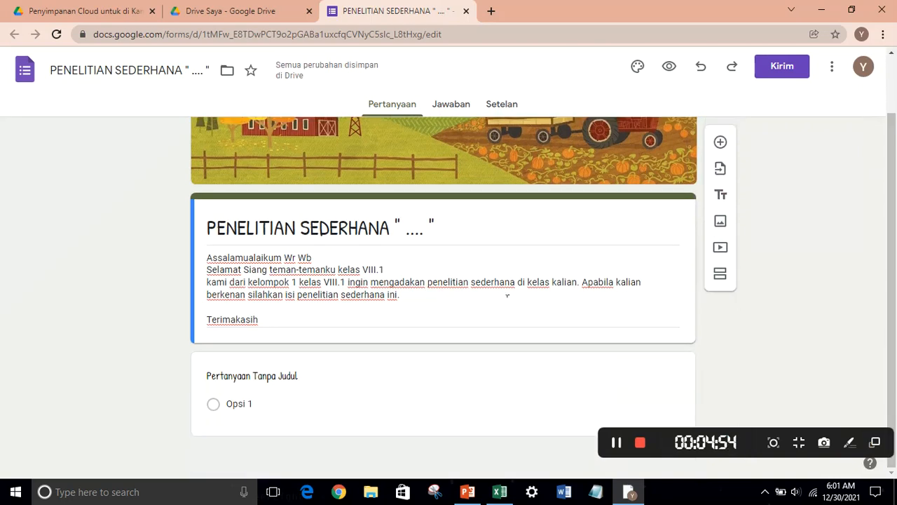
{"action": "triple_click", "coordinate": [507, 295]}
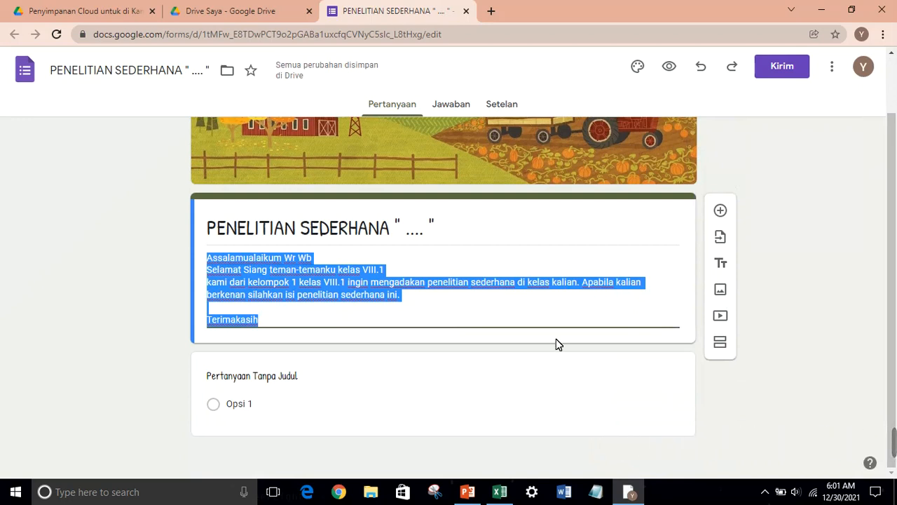
{"action": "left_click", "coordinate": [720, 343]}
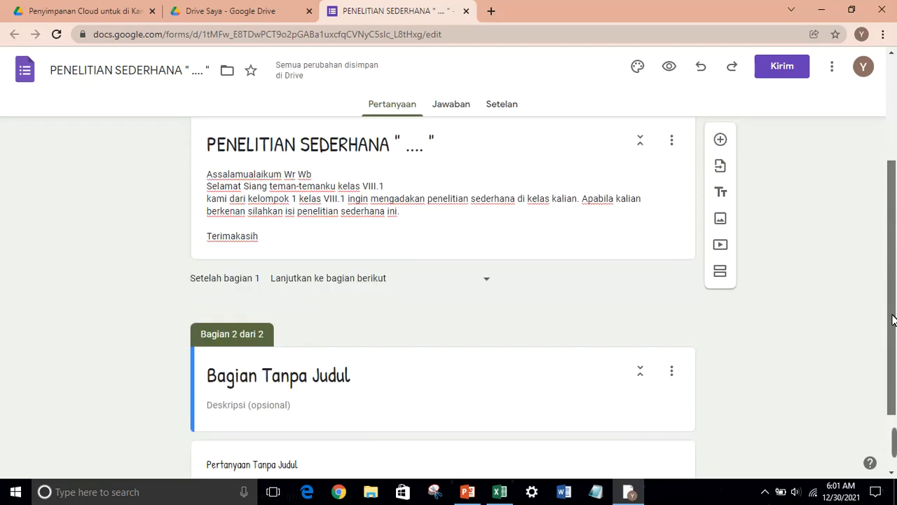
{"action": "left_click", "coordinate": [405, 283]}
{"action": "key", "text": "BackSpace"}
{"action": "key", "text": "BackSpace"}
{"action": "key", "text": "BackSpace"}
{"action": "key", "text": "BackSpace"}
{"action": "key", "text": "BackSpace"}
{"action": "key", "text": "BackSpace"}
{"action": "key", "text": "BackSpace"}
{"action": "key", "text": "BackSpace"}
{"action": "key", "text": "BackSpace"}
{"action": "key", "text": "BackSpace"}
{"action": "key", "text": "BackSpace"}
{"action": "key", "text": "BackSpace"}
{"action": "key", "text": "BackSpace"}
{"action": "key", "text": "BackSpace"}
{"action": "key", "text": "BackSpace"}
{"action": "key", "text": "BackSpace"}
{"action": "key", "text": "BackSpace"}
{"action": "key", "text": "BackSpace"}
{"action": "type", "text": "P"}
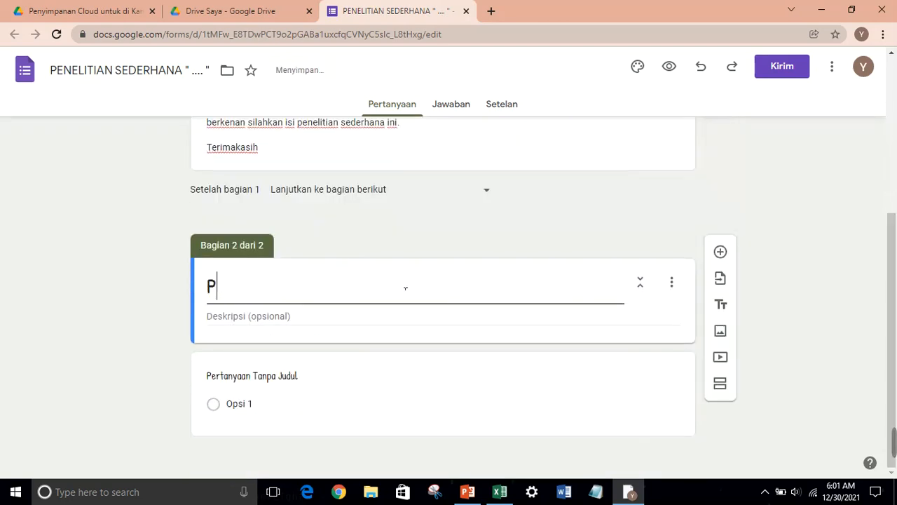
{"action": "type", "text": "enelitian"}
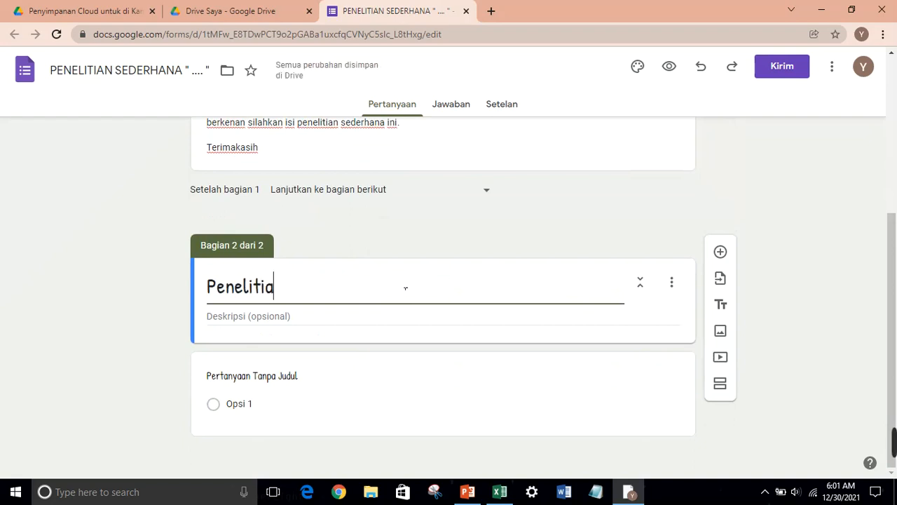
Name the section's first question NAMA LENGKAP and make it required
{"action": "left_click", "coordinate": [335, 384]}
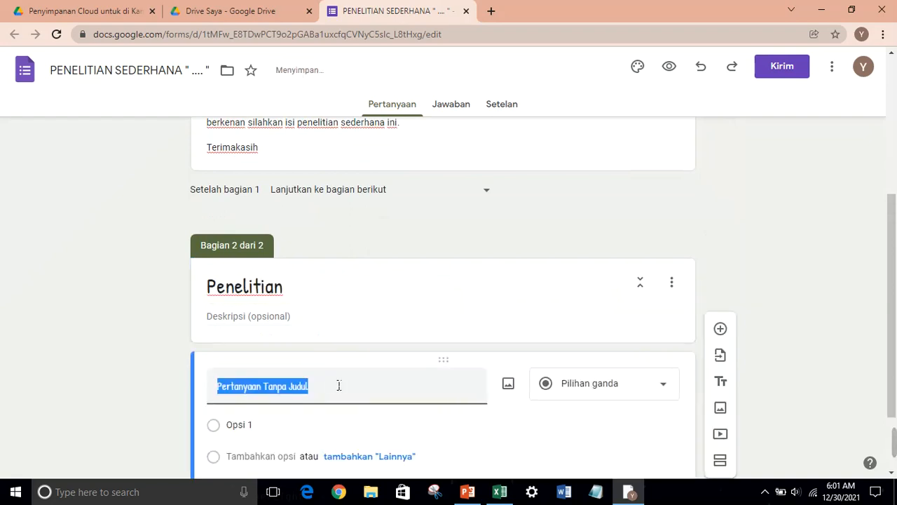
{"action": "type", "text": "NAMA LENGKAP"}
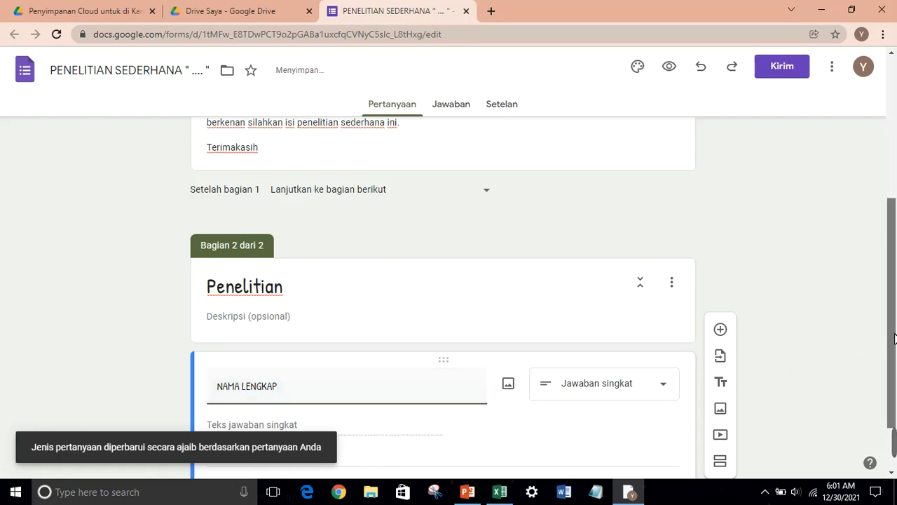
{"action": "scroll", "coordinate": [789, 382], "scroll_direction": "down", "scroll_amount": 1}
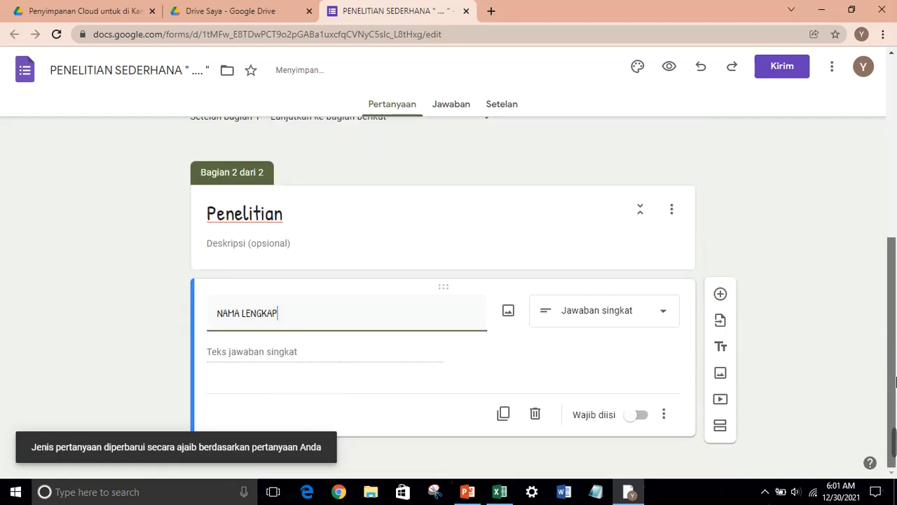
{"action": "left_click", "coordinate": [640, 416]}
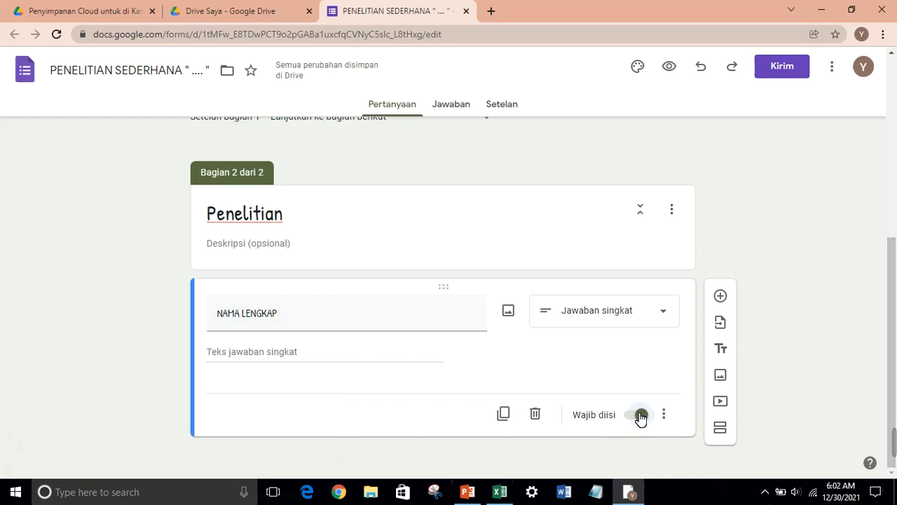
Add a third section titled 'Penelitian'
{"action": "left_click", "coordinate": [721, 428]}
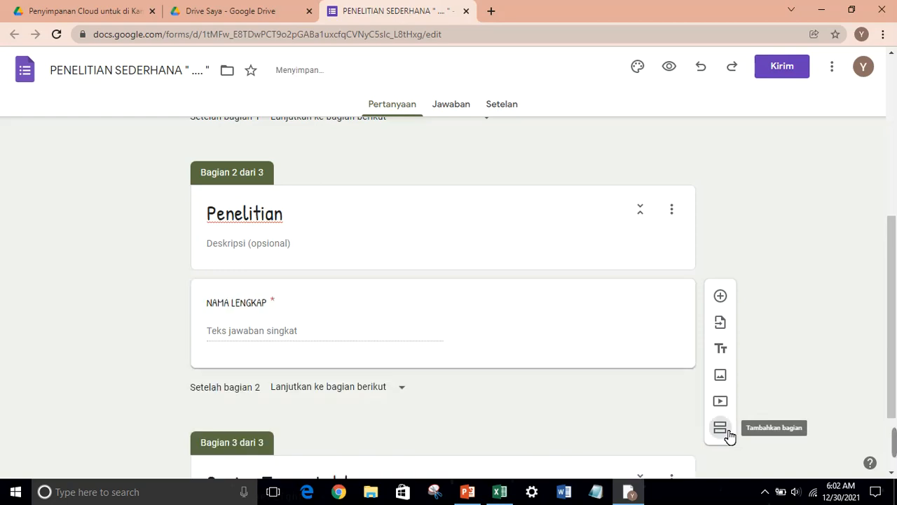
{"action": "left_click_drag", "start_coordinate": [895, 329], "coordinate": [896, 360]}
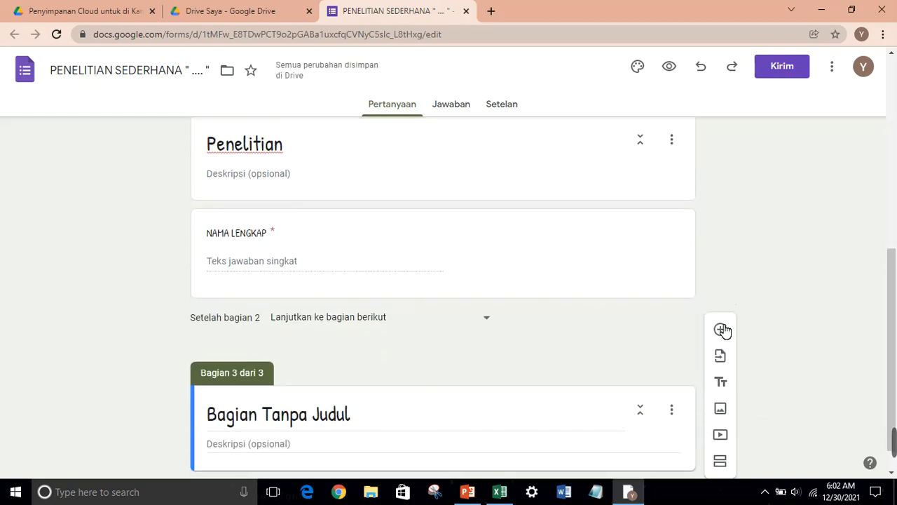
{"action": "left_click", "coordinate": [429, 326]}
{"action": "left_click", "coordinate": [390, 416]}
{"action": "key", "text": "BackSpace"}
{"action": "key", "text": "BackSpace"}
{"action": "key", "text": "BackSpace"}
{"action": "key", "text": "BackSpace"}
{"action": "key", "text": "BackSpace"}
{"action": "key", "text": "BackSpace"}
{"action": "key", "text": "BackSpace"}
{"action": "key", "text": "BackSpace"}
{"action": "key", "text": "BackSpace"}
{"action": "key", "text": "BackSpace"}
{"action": "key", "text": "BackSpace"}
{"action": "key", "text": "BackSpace"}
{"action": "key", "text": "BackSpace"}
{"action": "key", "text": "BackSpace"}
{"action": "key", "text": "BackSpace"}
{"action": "key", "text": "BackSpace"}
{"action": "key", "text": "BackSpace"}
{"action": "key", "text": "BackSpace"}
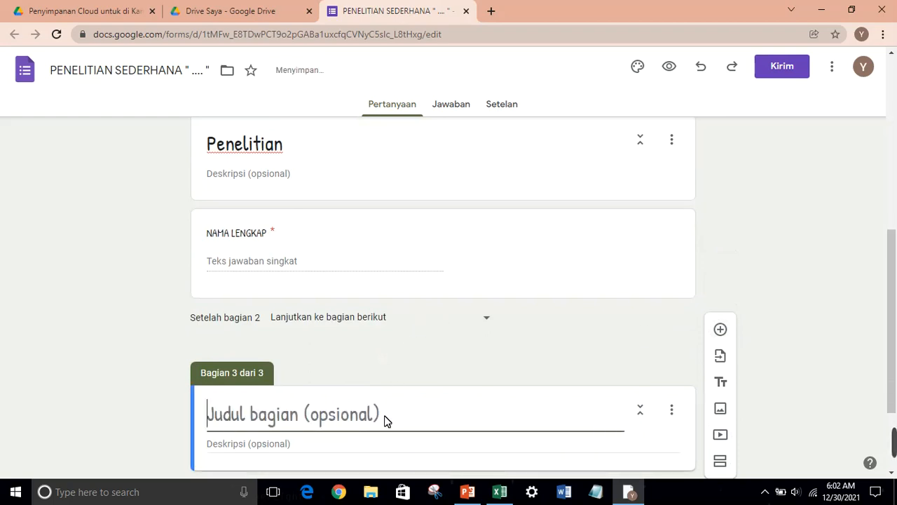
{"action": "type", "text": "P"}
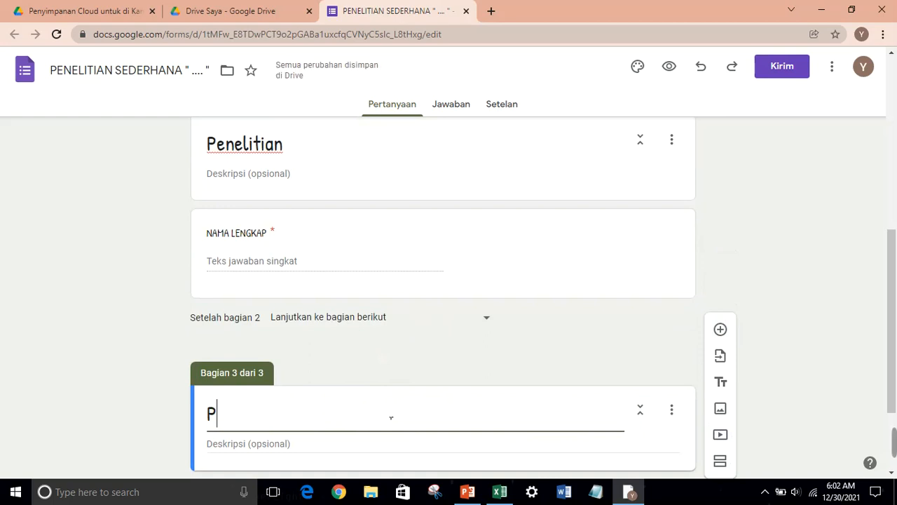
{"action": "type", "text": "enelitia"}
{"action": "key", "text": "BackSpace"}
{"action": "type", "text": "tian"}
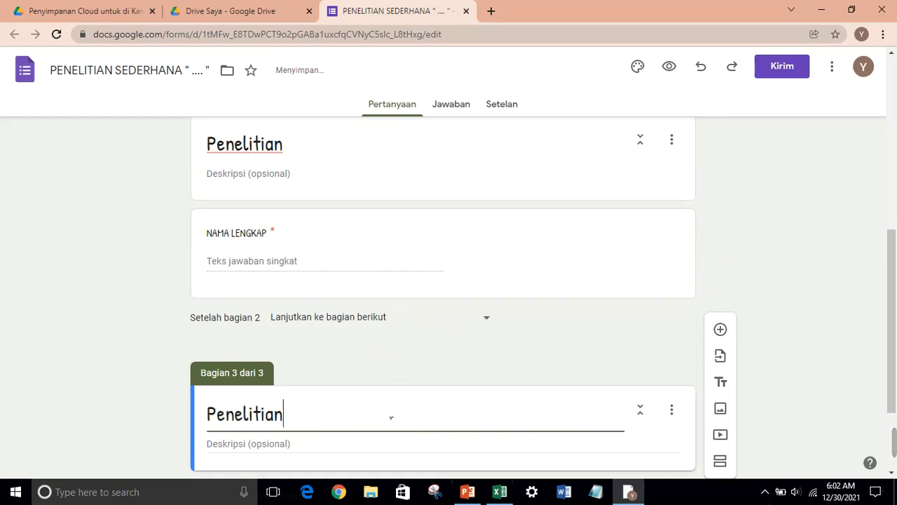
Retitle section 2 from 'Penelitian' to 'Identitas Responden'
{"action": "left_click", "coordinate": [215, 140]}
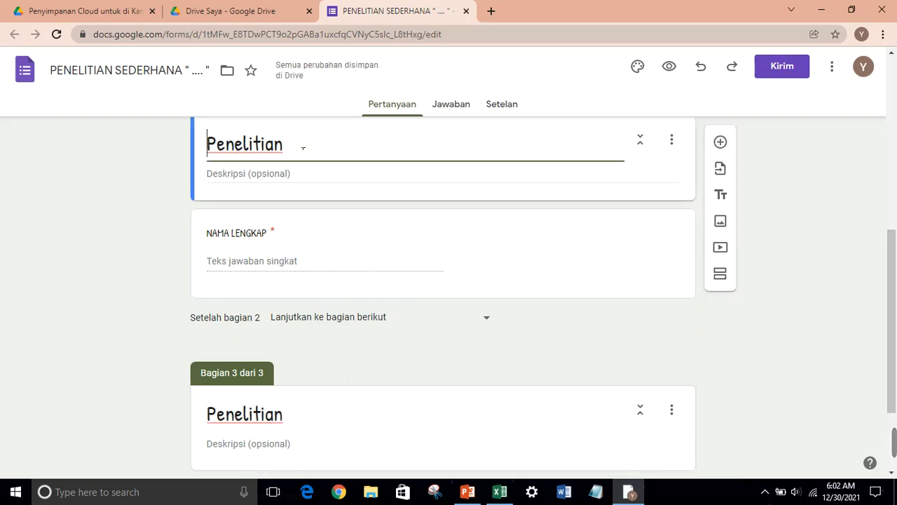
{"action": "left_click_drag", "start_coordinate": [303, 148], "coordinate": [134, 144]}
{"action": "key", "text": "BackSpace"}
{"action": "type", "text": "Identt"}
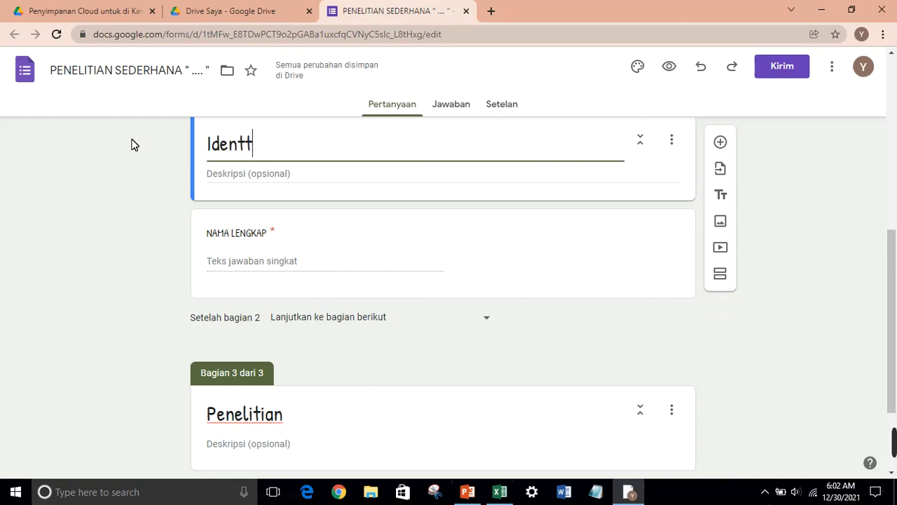
{"action": "key", "text": "BackSpace"}
{"action": "type", "text": "itas Responden"}
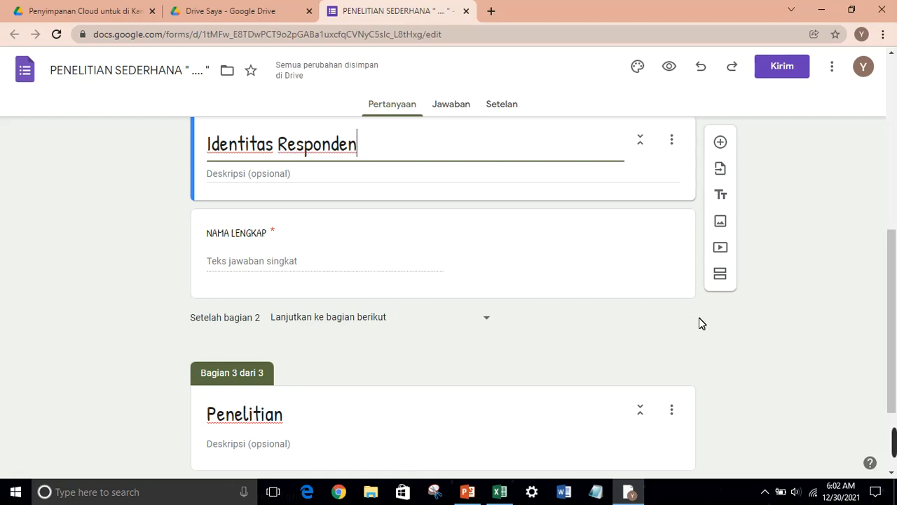
{"action": "scroll", "coordinate": [432, 374], "scroll_direction": "down", "scroll_amount": 1}
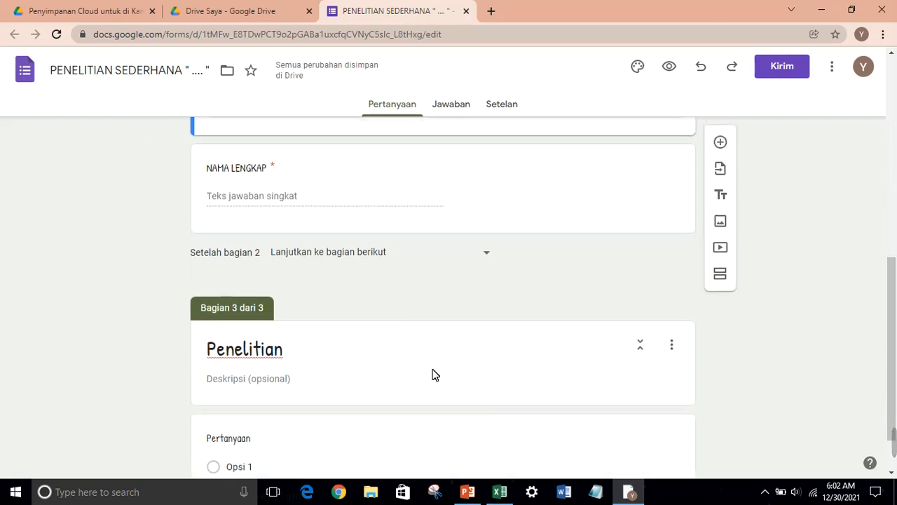
Extend section 3's title to 'Penelitian Mengenai Jam Belajar Saat Pulang Sekolah'
{"action": "left_click", "coordinate": [357, 351]}
{"action": "type", "text": "Mengenai "}
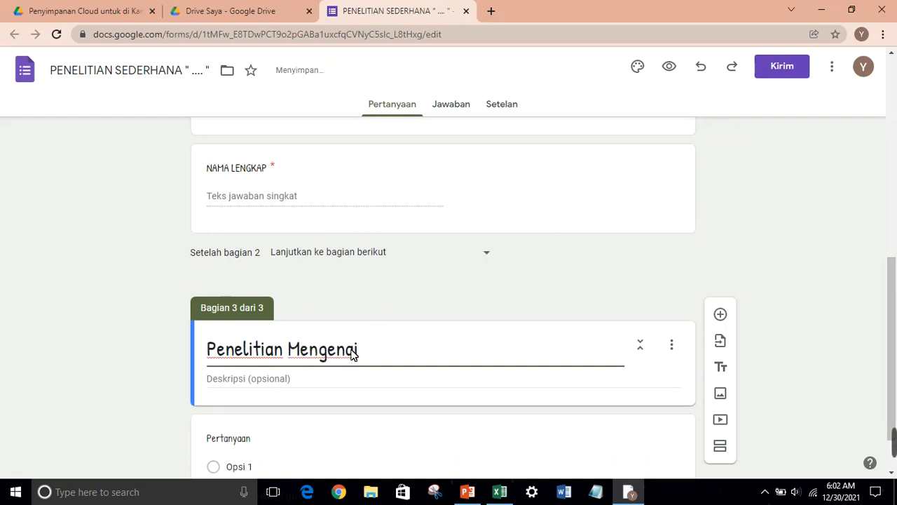
{"action": "type", "text": "Jam Belajar "}
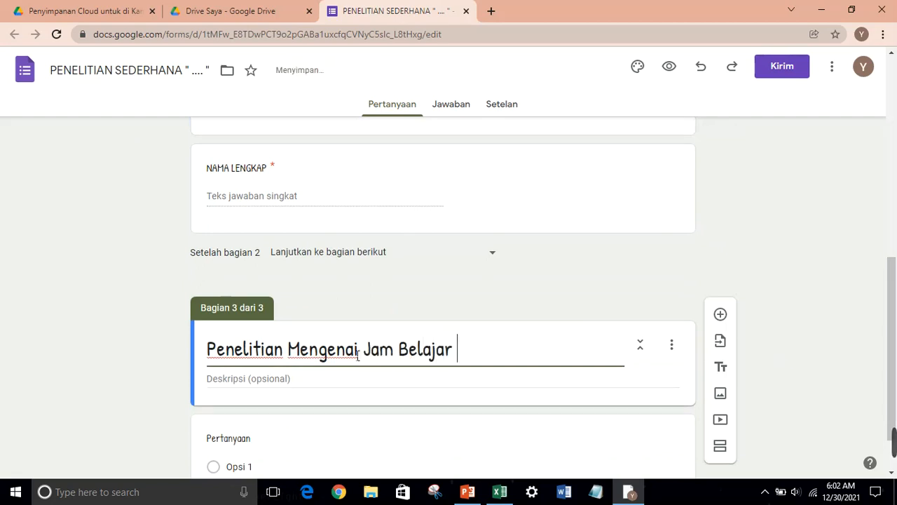
{"action": "type", "text": "Saat Pulang Seko"}
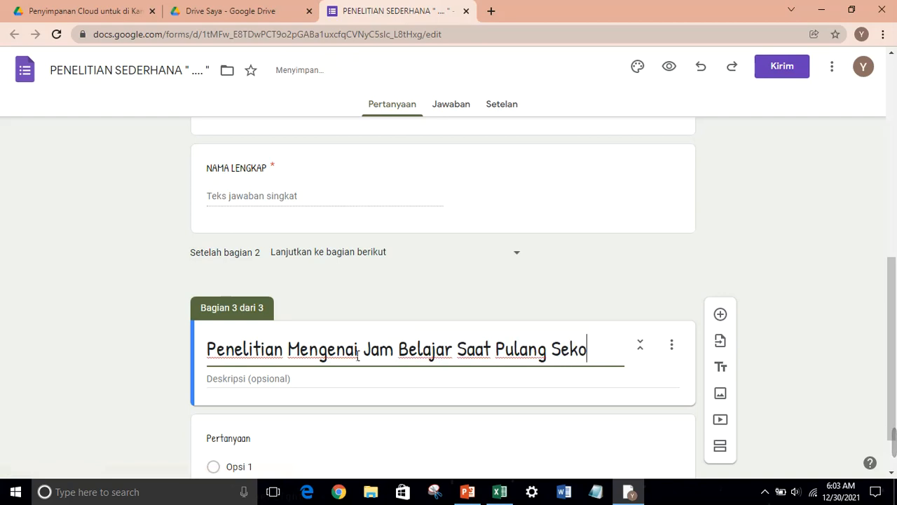
{"action": "type", "text": "lah"}
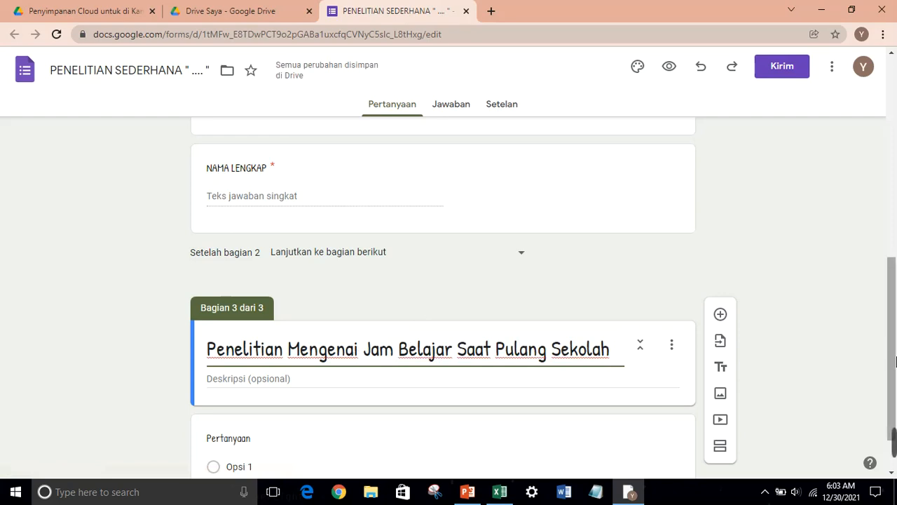
{"action": "scroll", "coordinate": [895, 384], "scroll_direction": "down", "scroll_amount": 1}
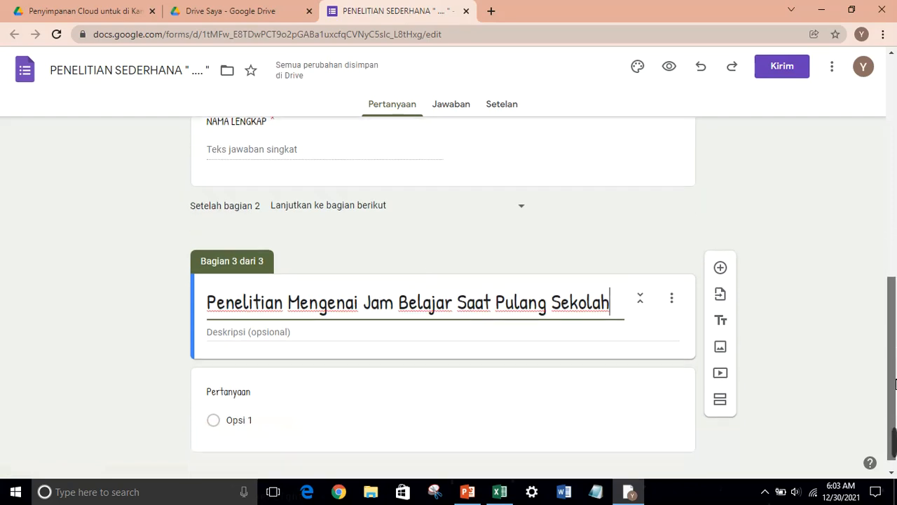
Title the first question 'Jam Belajar' and insert 'Siswa' into the section title
{"action": "left_click", "coordinate": [270, 389]}
{"action": "type", "text": "Ja"}
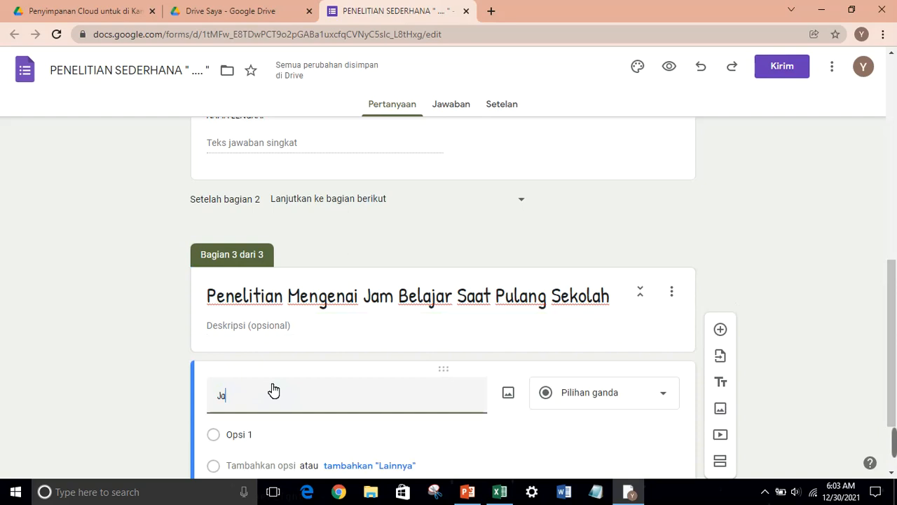
{"action": "type", "text": "m Belajar Siswa"}
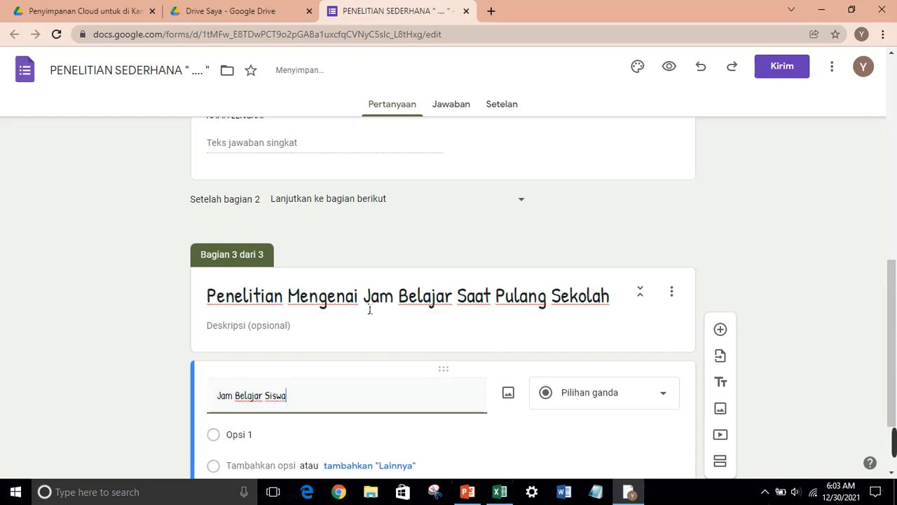
{"action": "left_click", "coordinate": [459, 307]}
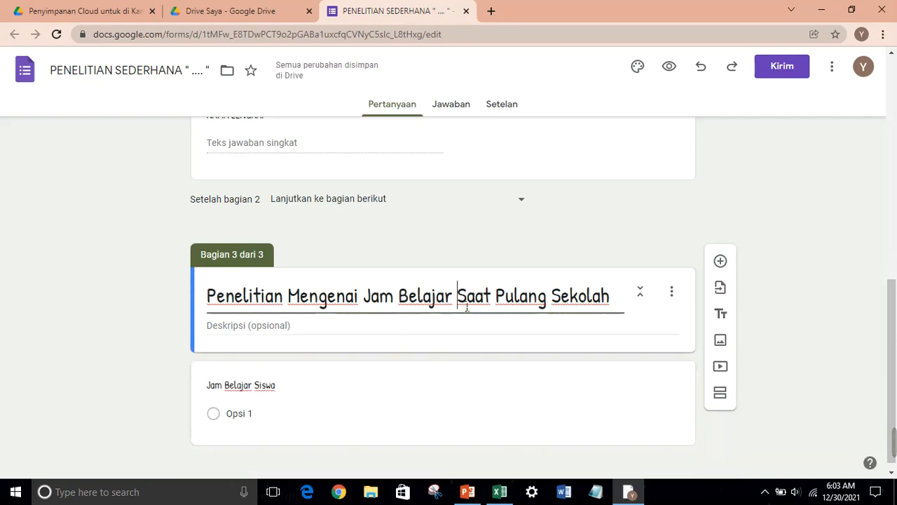
{"action": "type", "text": "Siswa"}
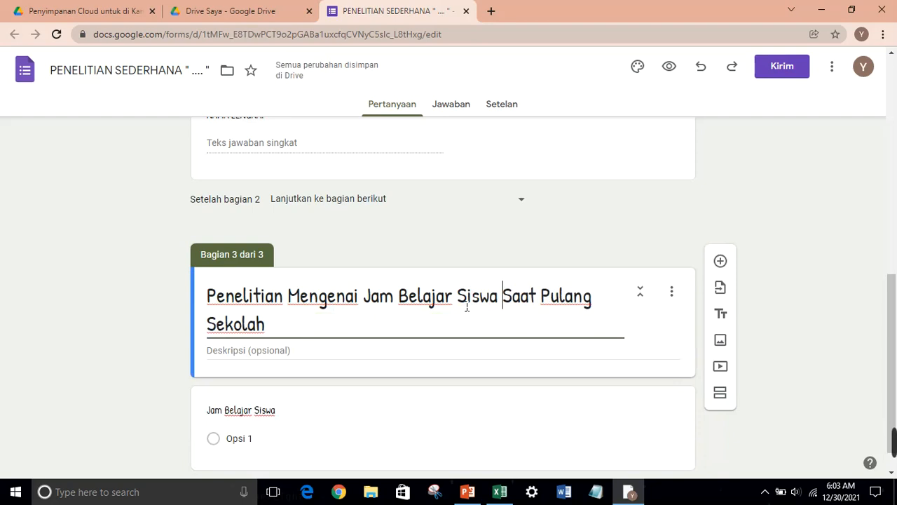
Set the first answer option to A. 14.00-15.00
{"action": "scroll", "coordinate": [891, 295], "scroll_direction": "down", "scroll_amount": 1}
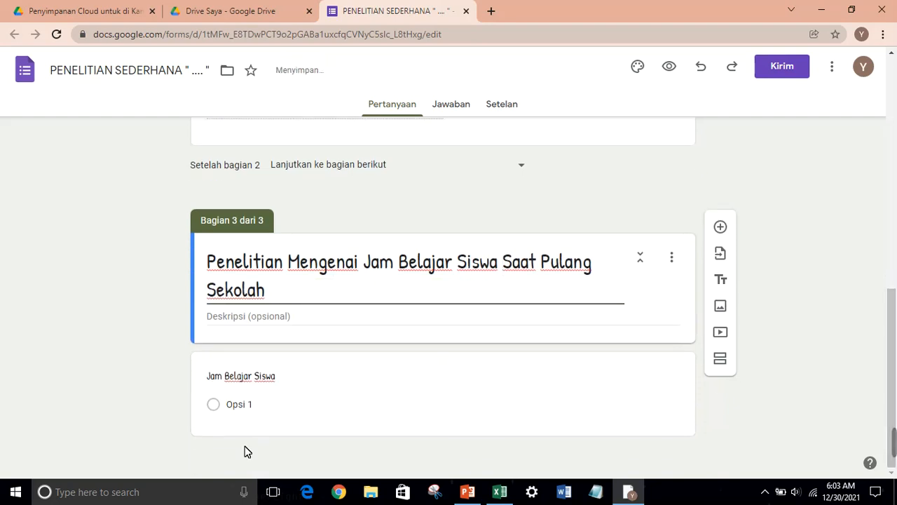
{"action": "left_click", "coordinate": [256, 410]}
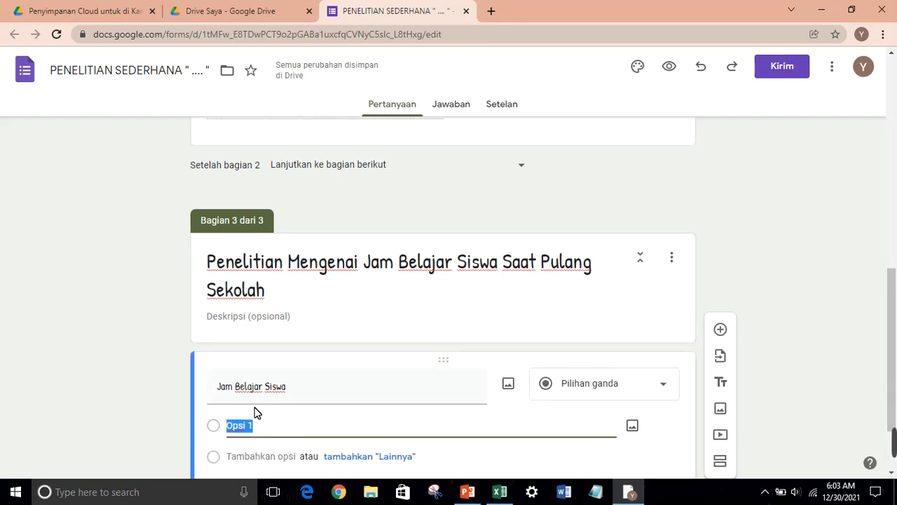
{"action": "type", "text": "14"}
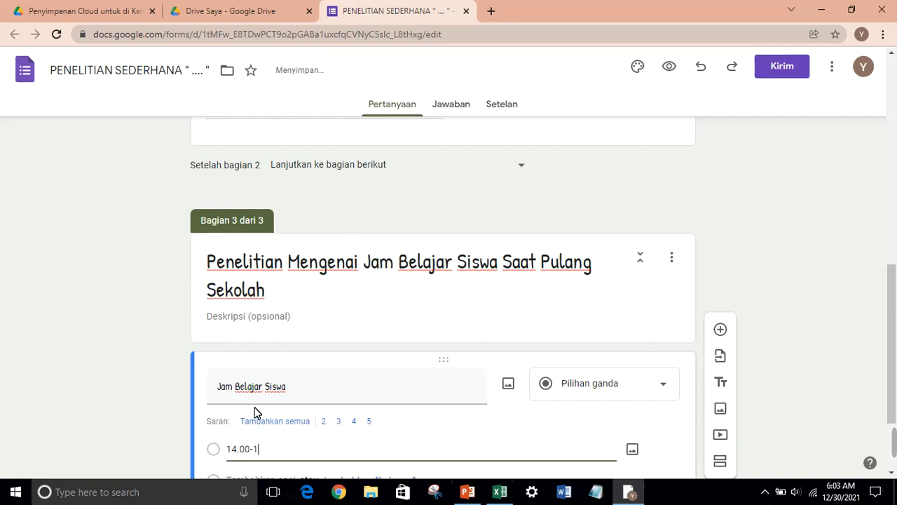
{"action": "type", "text": ".00"}
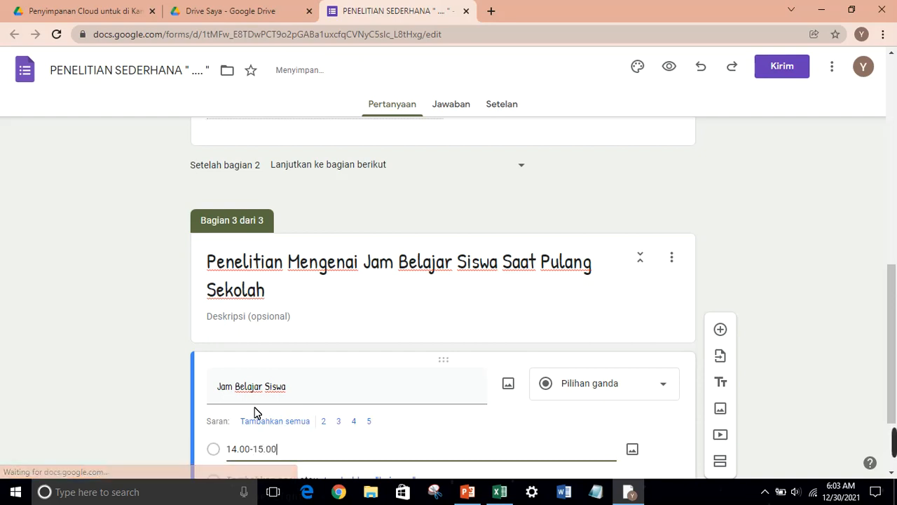
{"action": "left_click", "coordinate": [229, 450]}
{"action": "type", "text": "A."}
{"action": "left_click", "coordinate": [327, 456]}
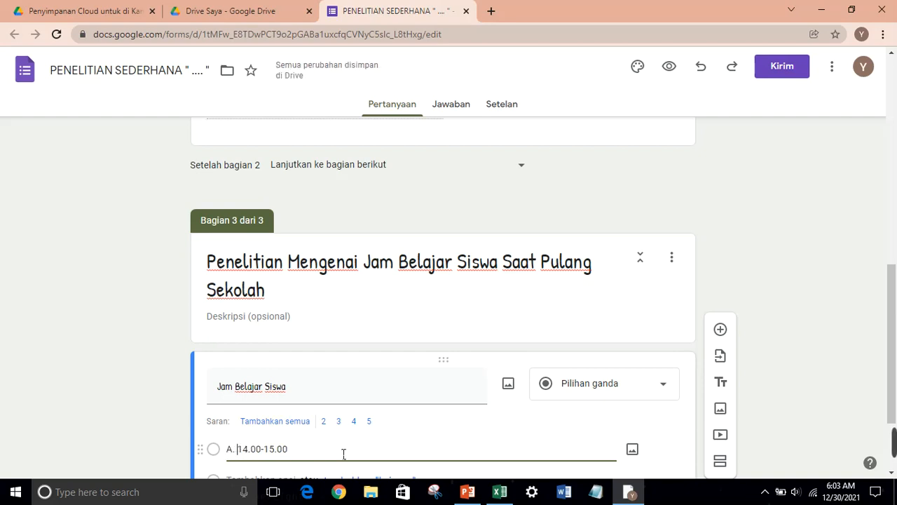
{"action": "key", "text": "Return"}
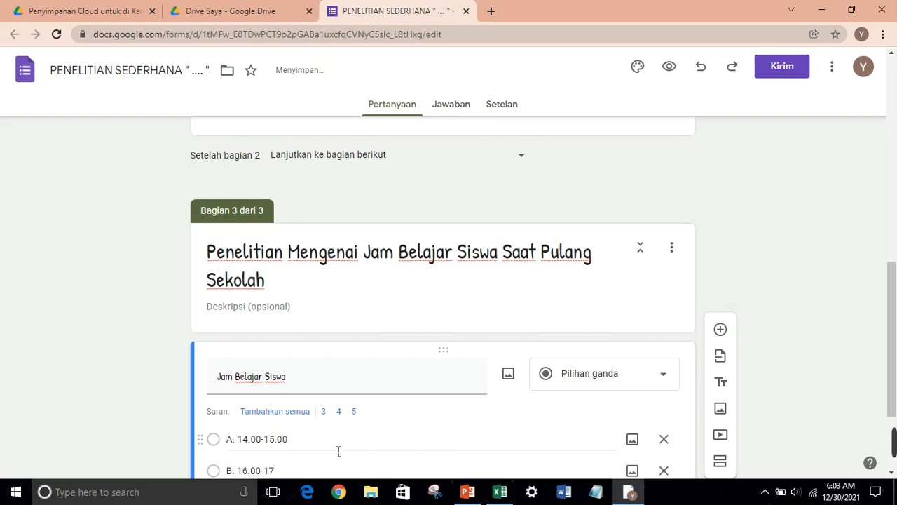
Add options C. 18.00-19.00, D. 20.00-21.00 and E. 22.00-23.00, and make the question required
{"action": "type", "text": "C. "}
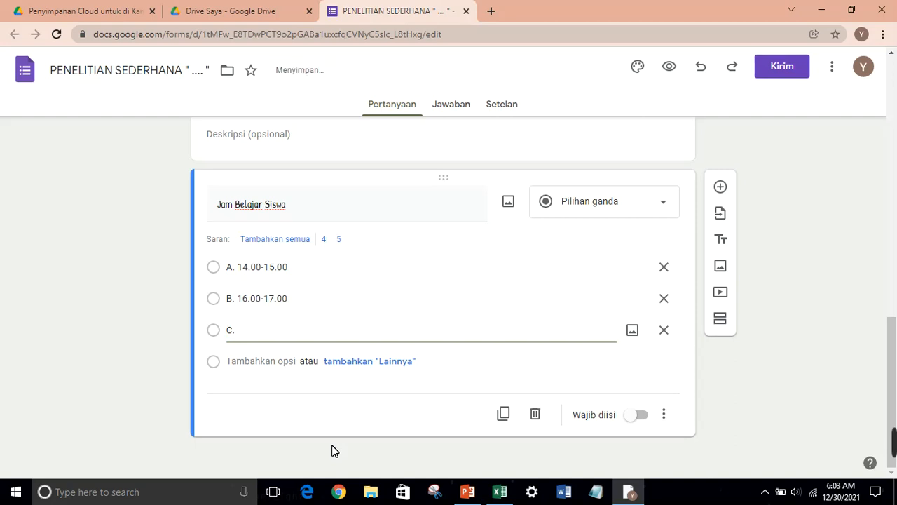
{"action": "type", "text": "18"}
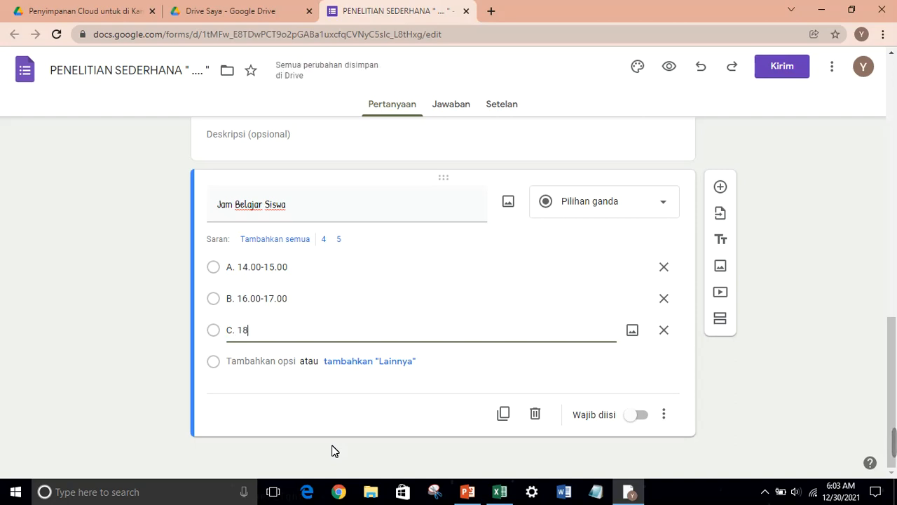
{"action": "type", "text": ".00-19"}
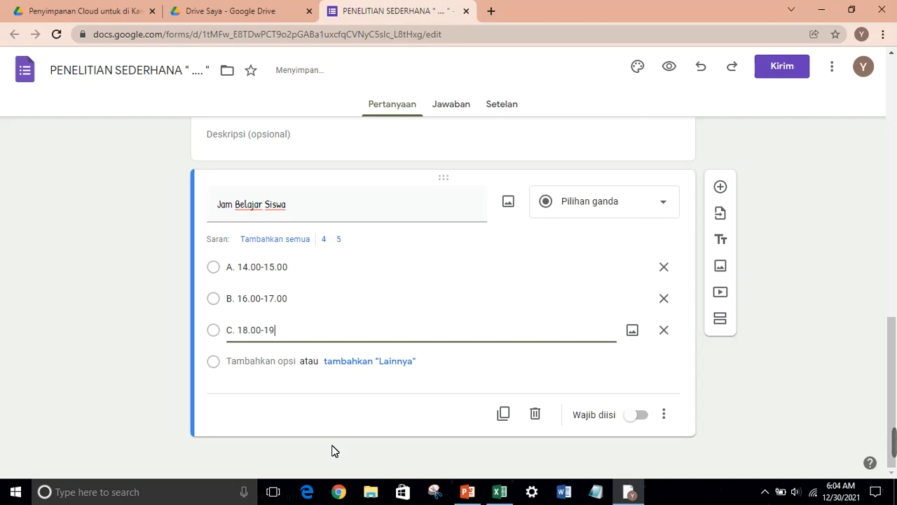
{"action": "type", "text": ".00"}
{"action": "key", "text": "Return"}
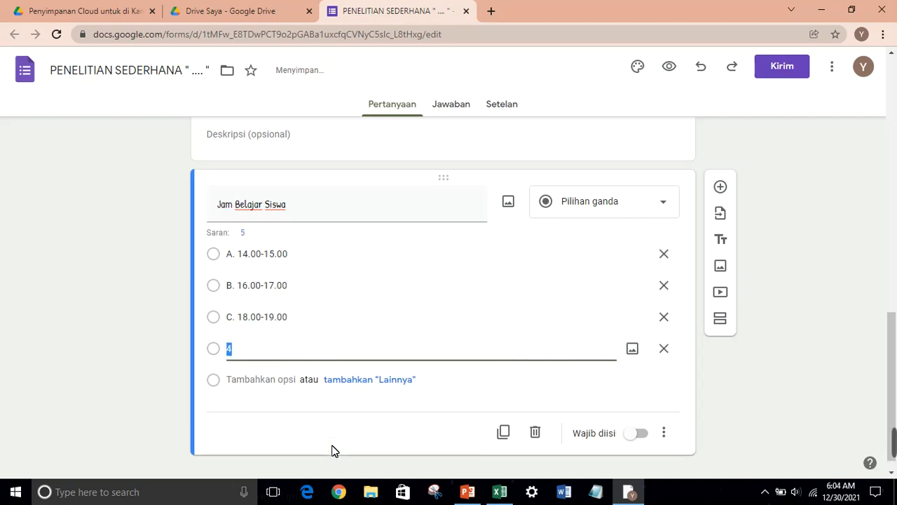
{"action": "type", "text": "D. 20-.00"}
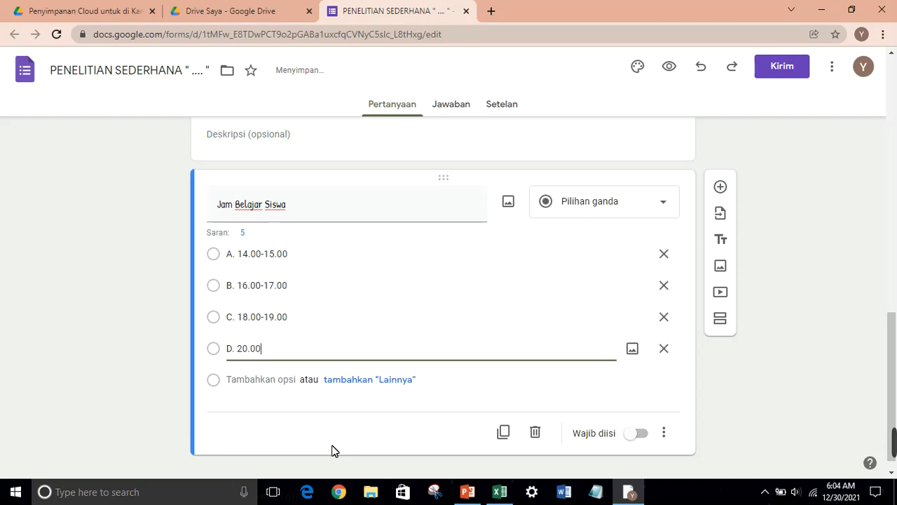
{"action": "type", "text": "-21.00"}
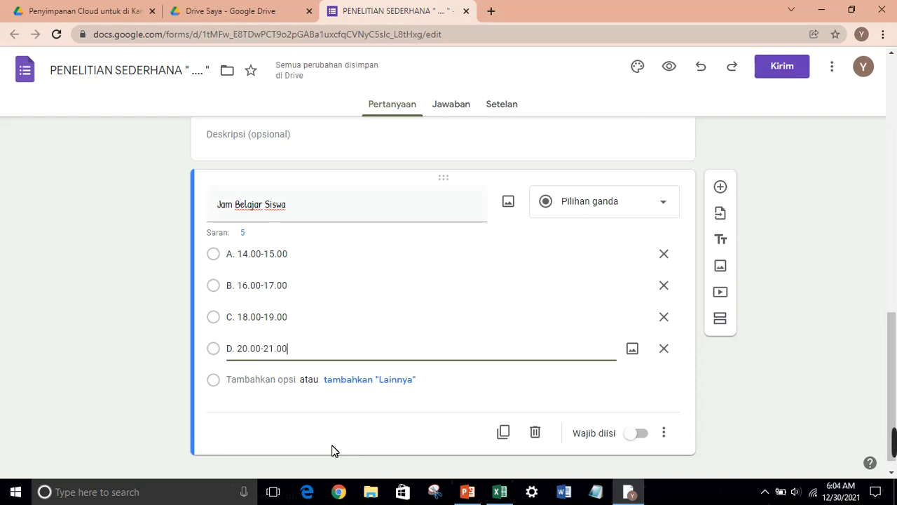
{"action": "key", "text": "Return"}
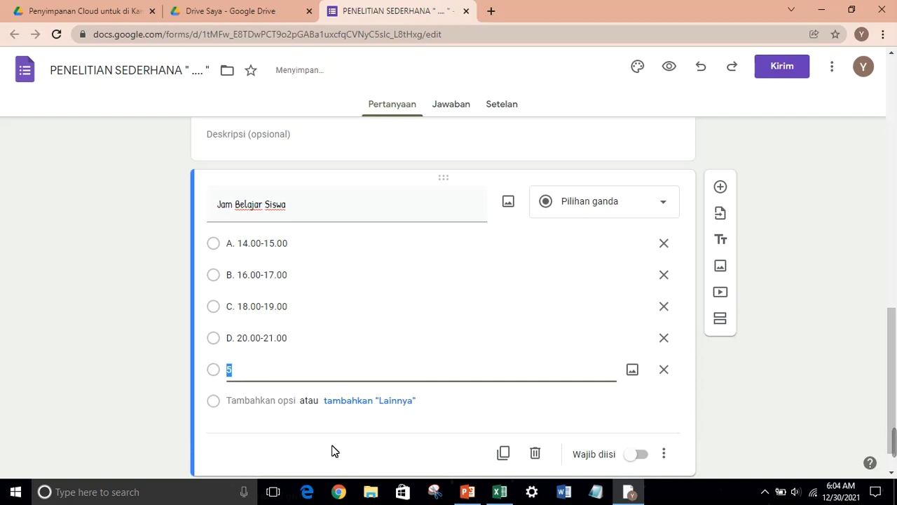
{"action": "type", "text": "22"}
{"action": "key", "text": "BackSpace"}
{"action": "type", "text": "E"}
{"action": "key", "text": "BackSpace"}
{"action": "key", "text": "BackSpace"}
{"action": "type", "text": "E. 2.00"}
{"action": "key", "text": "BackSpace"}
{"action": "key", "text": "BackSpace"}
{"action": "key", "text": "BackSpace"}
{"action": "type", "text": "2.00-23.000"}
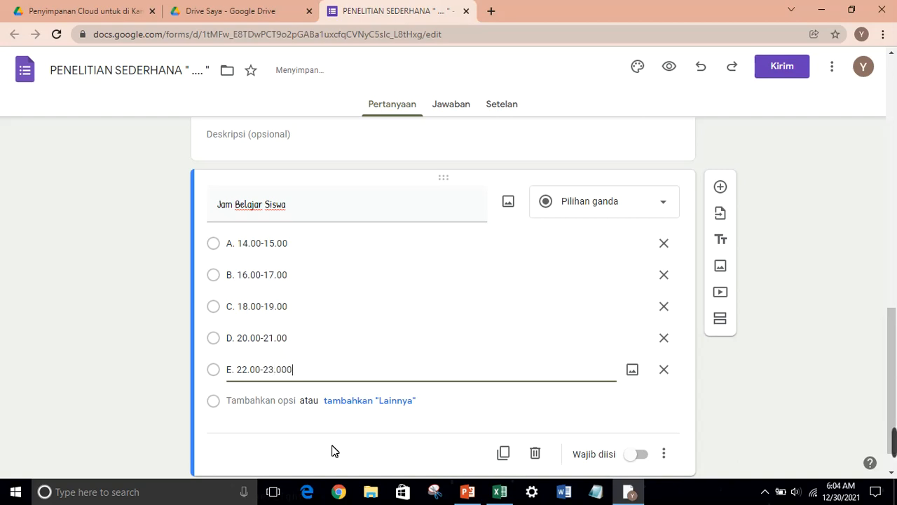
{"action": "key", "text": "BackSpace"}
{"action": "left_click", "coordinate": [638, 454]}
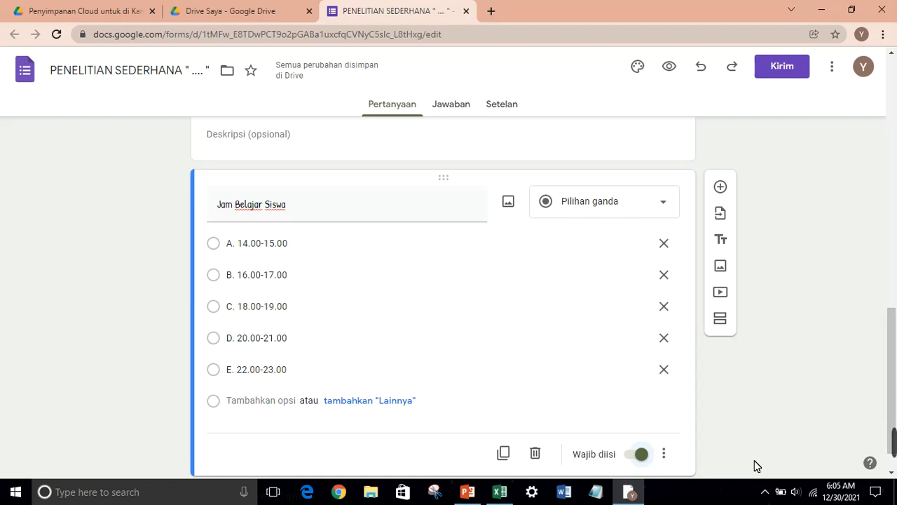
{"action": "left_click", "coordinate": [893, 136]}
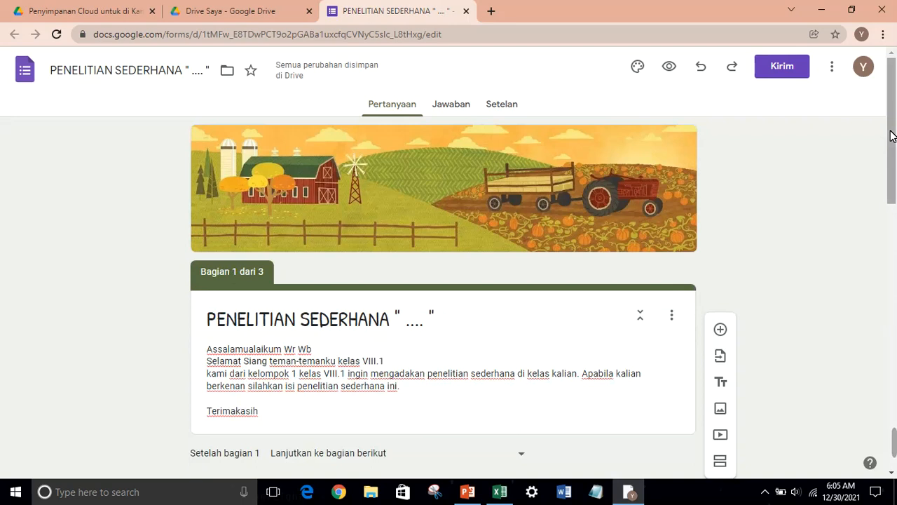
Under Setelan > Presentasi, change Konfirmasi pesan to 'Terimakasih sudah mengikuti penelitian sederhana ini' and save
{"action": "left_click", "coordinate": [492, 113]}
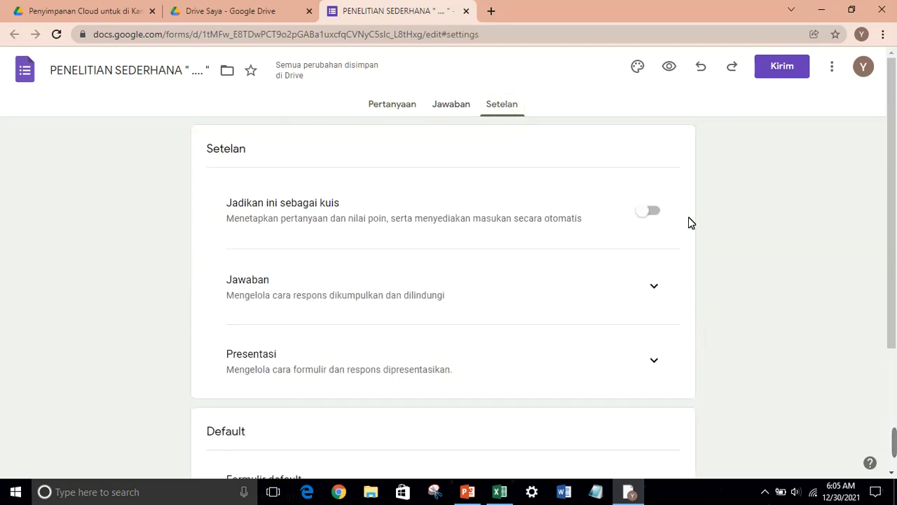
{"action": "scroll", "coordinate": [896, 369], "scroll_direction": "down", "scroll_amount": 3}
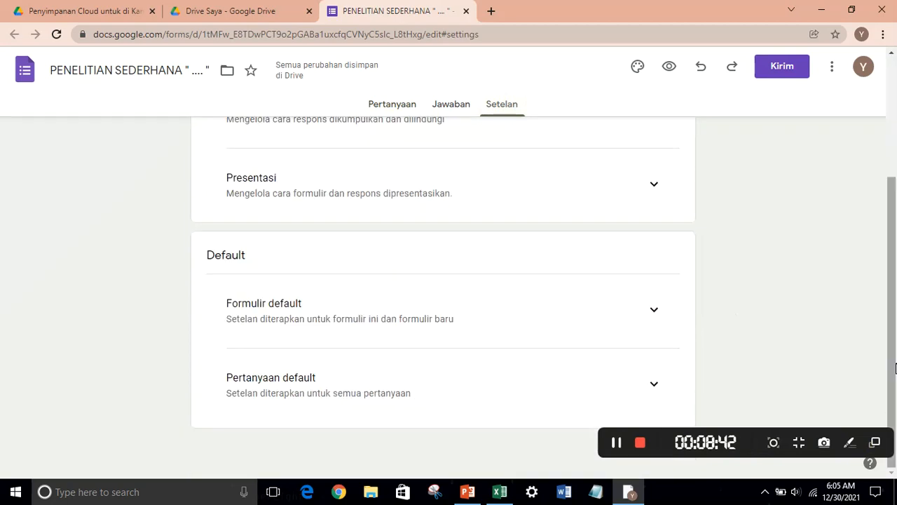
{"action": "left_click", "coordinate": [657, 189]}
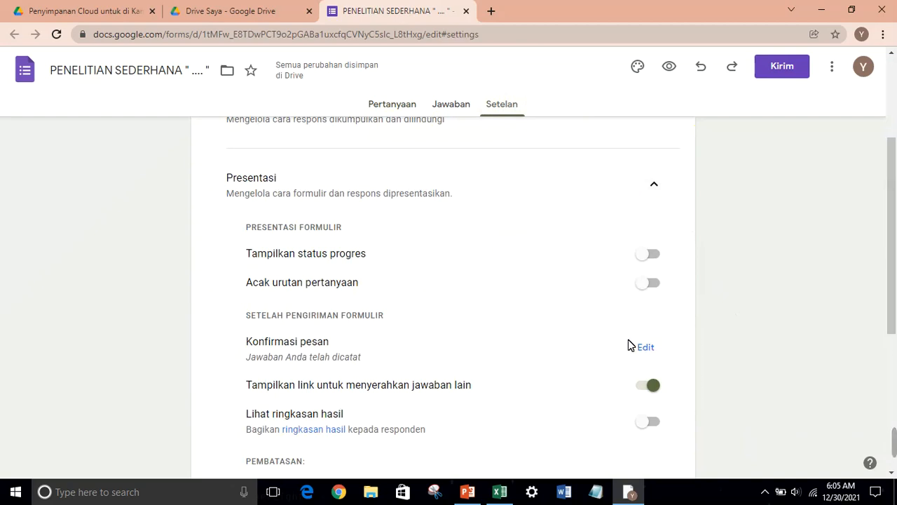
{"action": "left_click", "coordinate": [645, 348]}
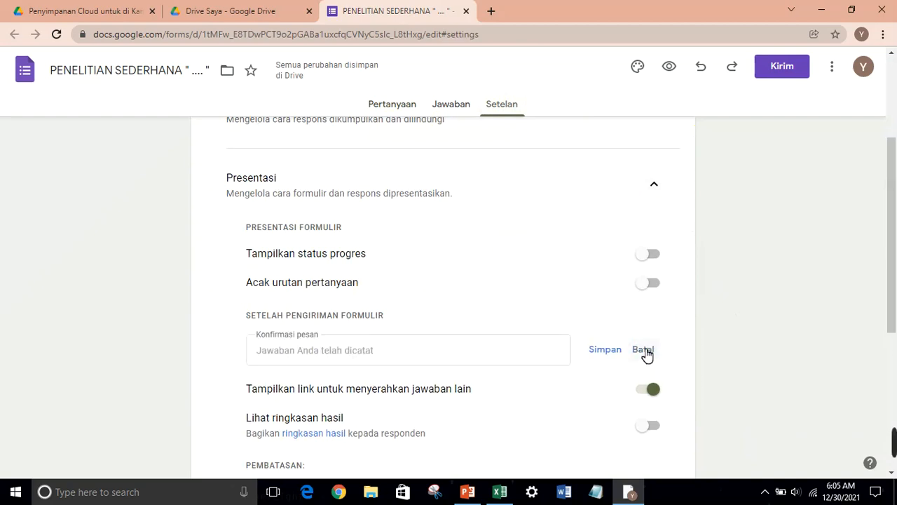
{"action": "left_click", "coordinate": [538, 356]}
{"action": "type", "text": "Terimakasih sudah mengikuti penelitian sederhana ini"}
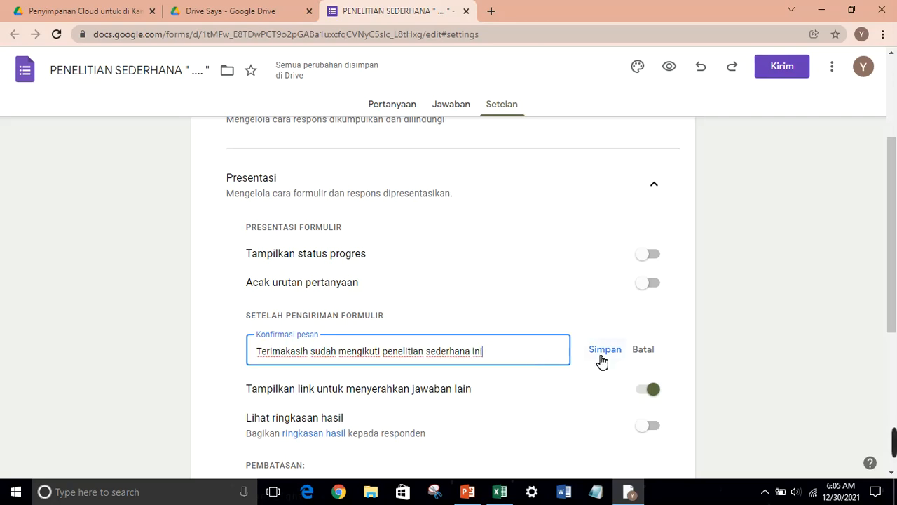
{"action": "left_click", "coordinate": [597, 356]}
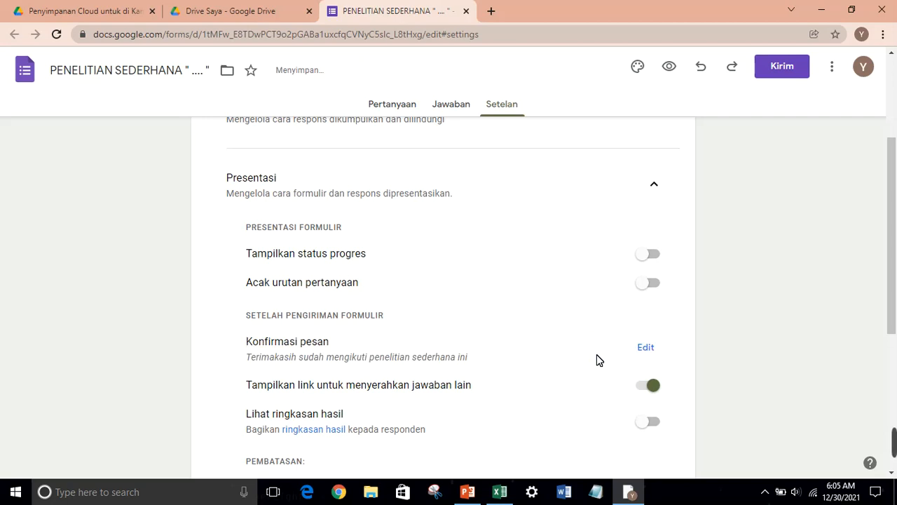
{"action": "left_click_drag", "start_coordinate": [895, 169], "coordinate": [896, 89]}
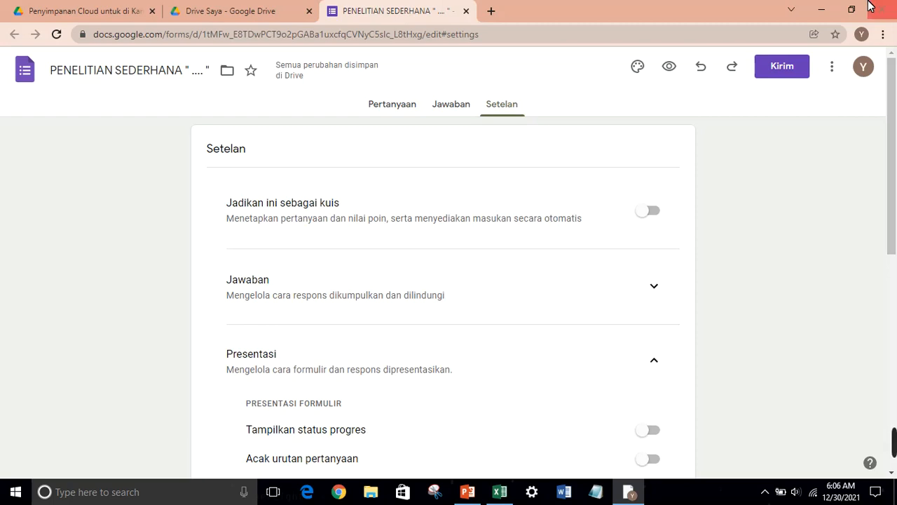
Generate a shortened forms.gle link for the form and copy it
{"action": "left_click", "coordinate": [799, 67]}
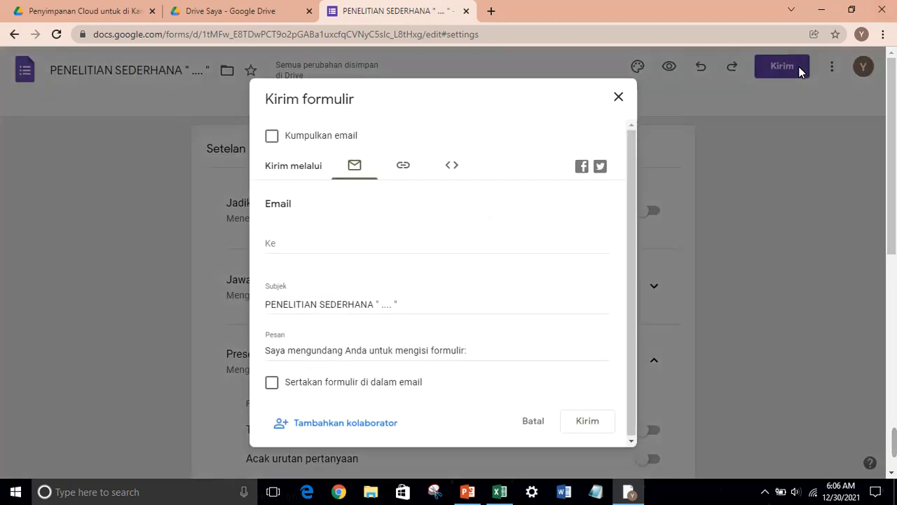
{"action": "left_click", "coordinate": [415, 169]}
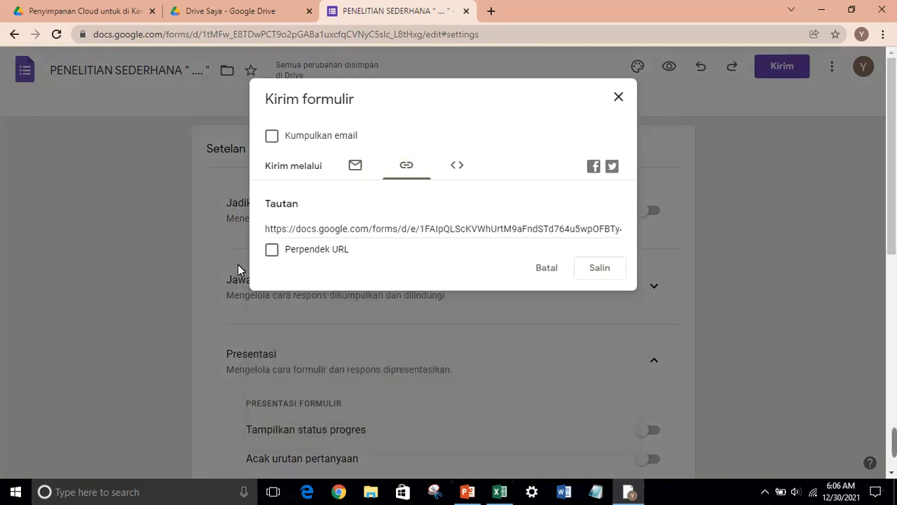
{"action": "left_click", "coordinate": [275, 252]}
{"action": "key", "text": "ctrl+c"}
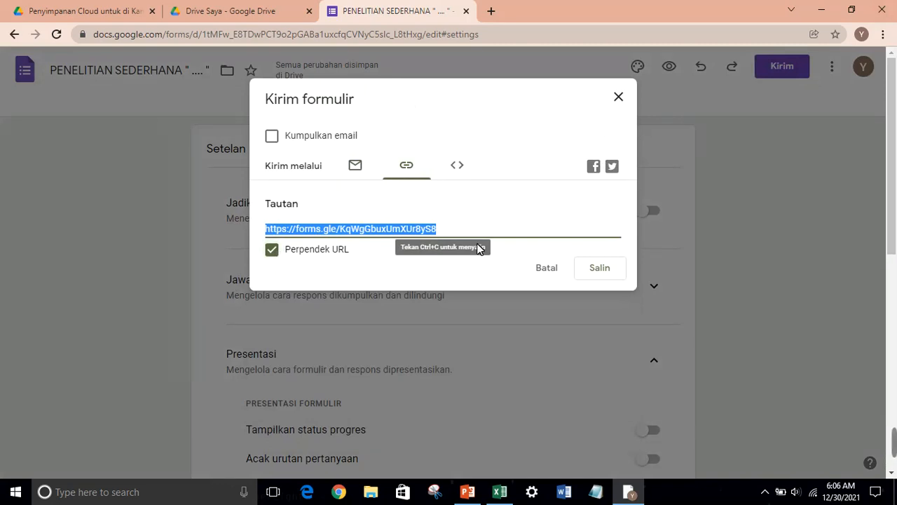
{"action": "left_click", "coordinate": [595, 273]}
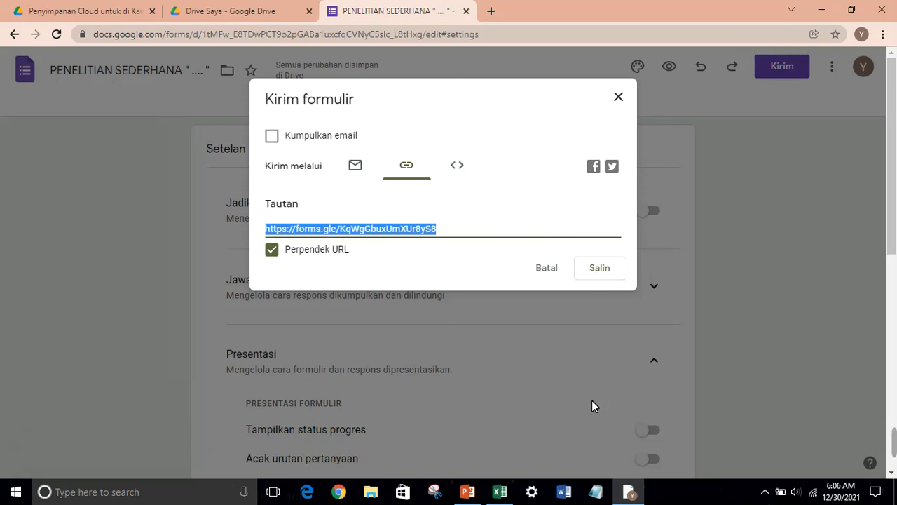
Paste the forms.gle short link into a new blank Word document, close Chrome, and select the link
{"action": "left_click", "coordinate": [564, 492]}
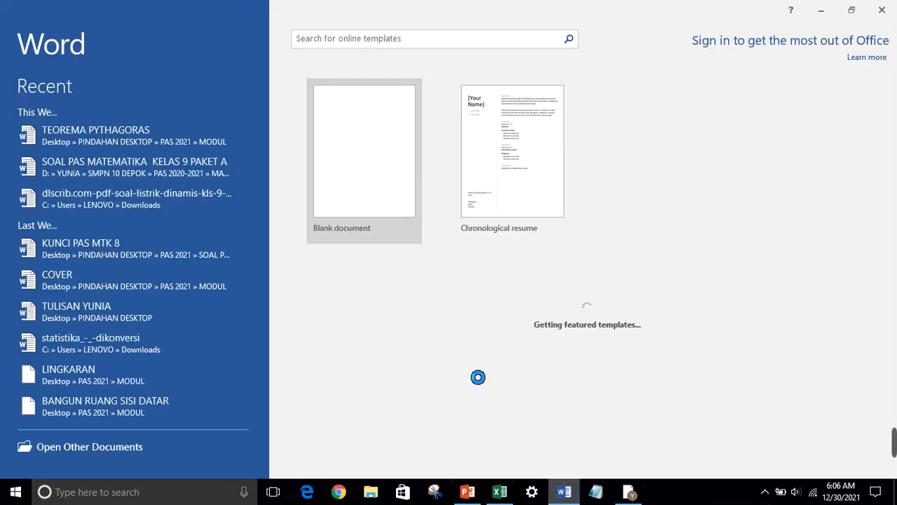
{"action": "left_click", "coordinate": [393, 189]}
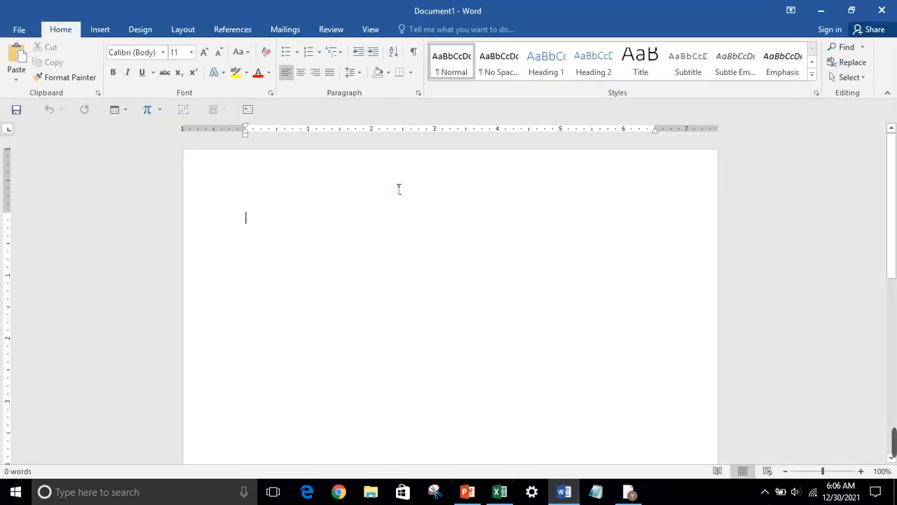
{"action": "key", "text": "ctrl+v"}
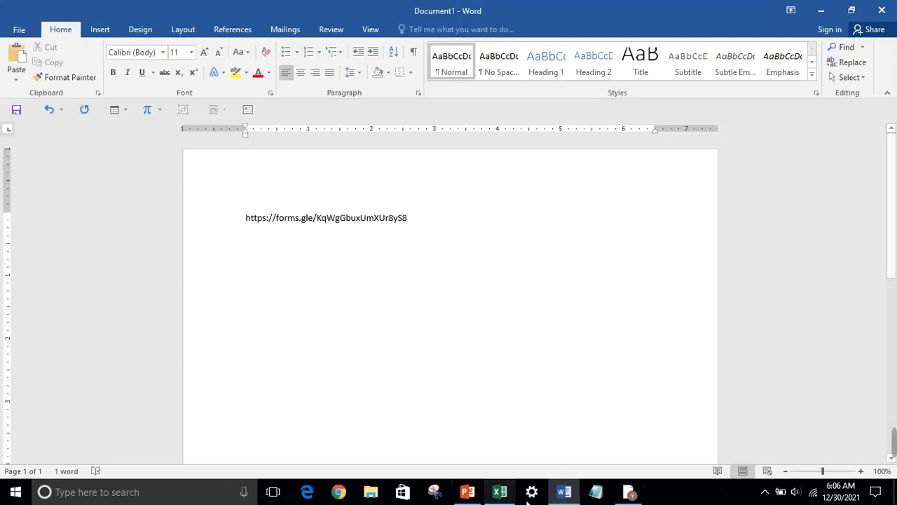
{"action": "left_click", "coordinate": [626, 493]}
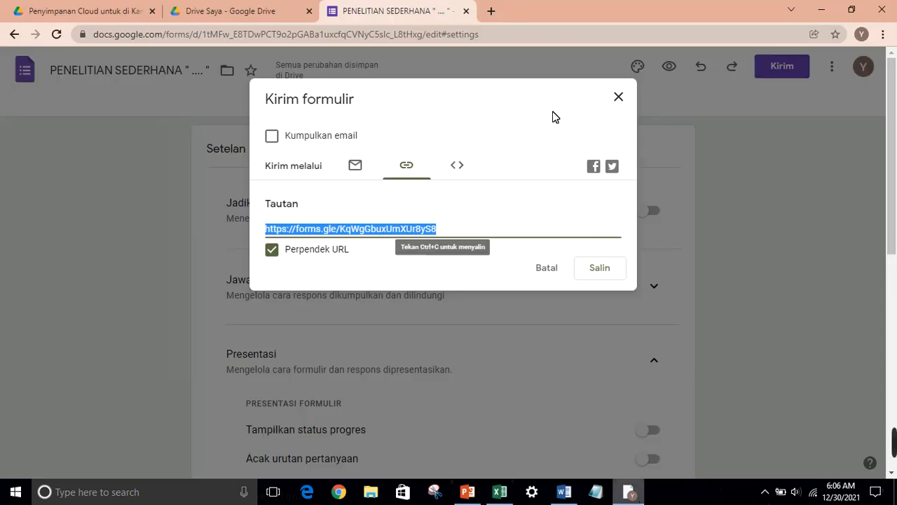
{"action": "left_click", "coordinate": [893, 5]}
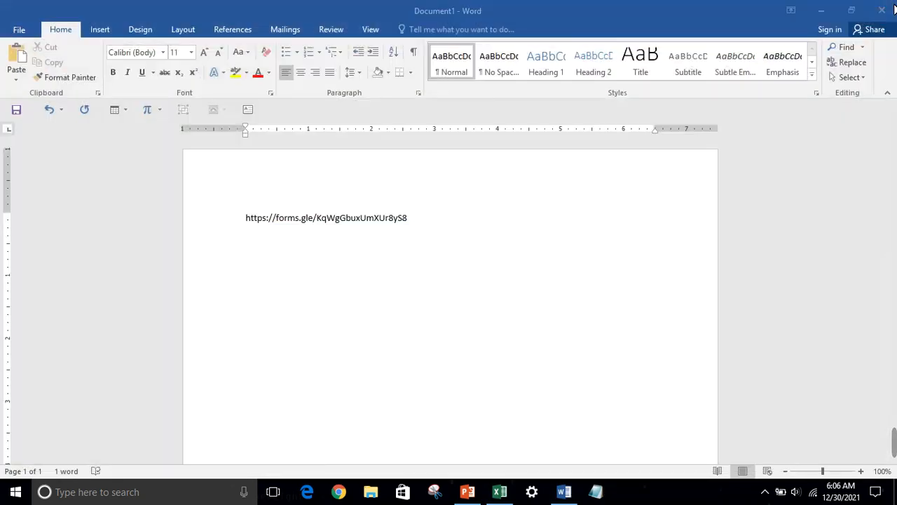
{"action": "left_click", "coordinate": [418, 220]}
{"action": "left_click_drag", "start_coordinate": [250, 222], "coordinate": [394, 214]}
{"action": "key", "text": "ctrl+c"}
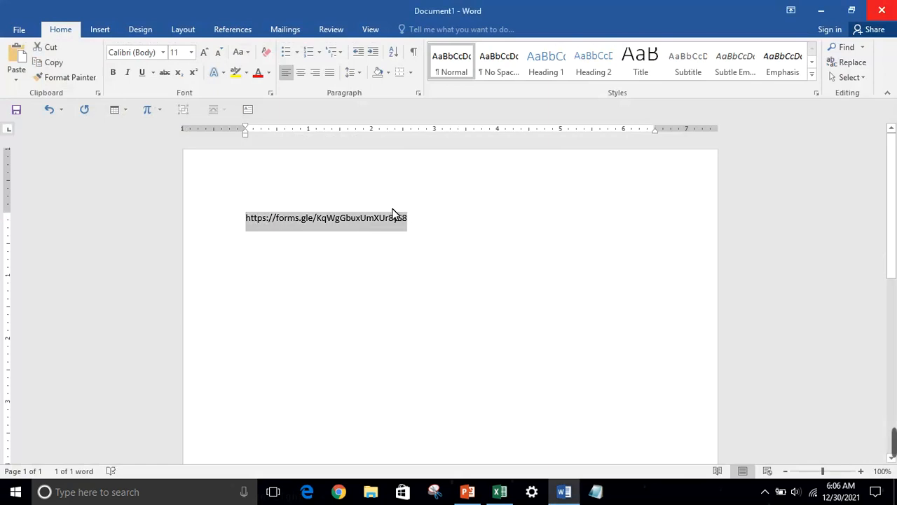
Open the pasted forms.gle short link in a new Chrome window
{"action": "left_click", "coordinate": [339, 493]}
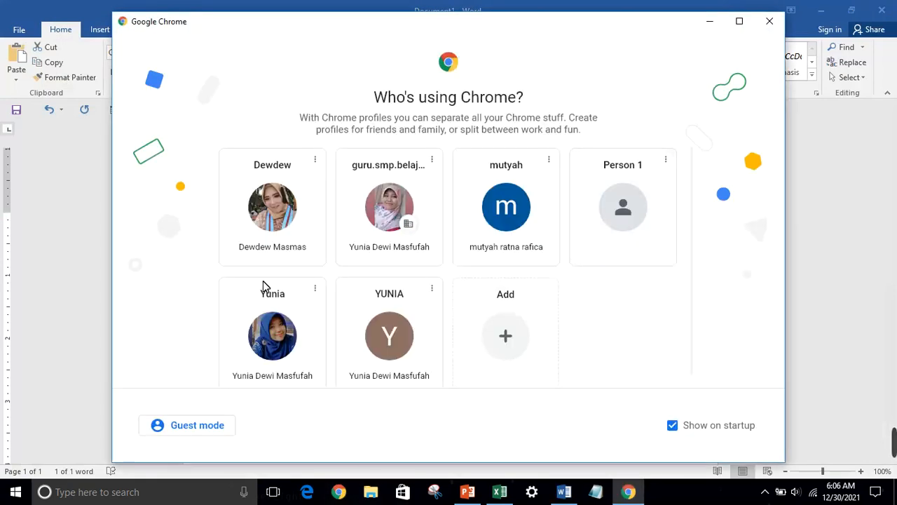
{"action": "left_click", "coordinate": [267, 329]}
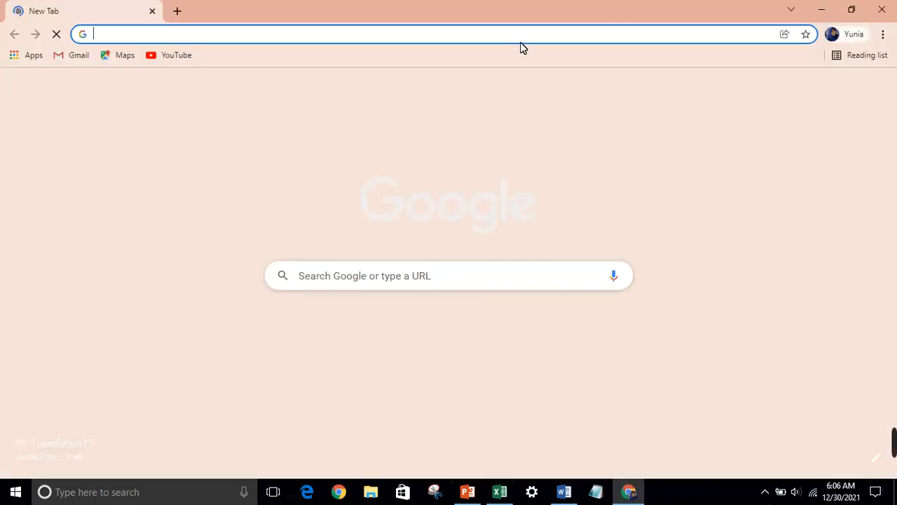
{"action": "key", "text": "ctrl+v"}
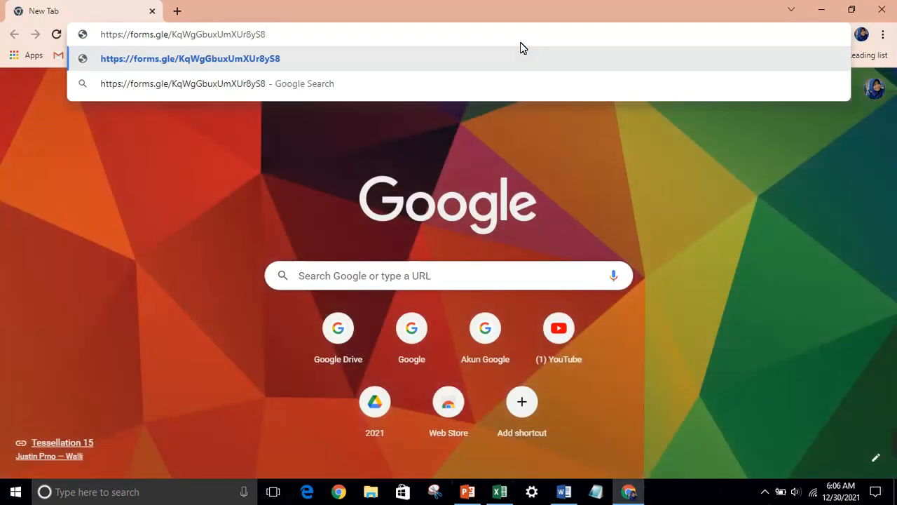
{"action": "key", "text": "Return"}
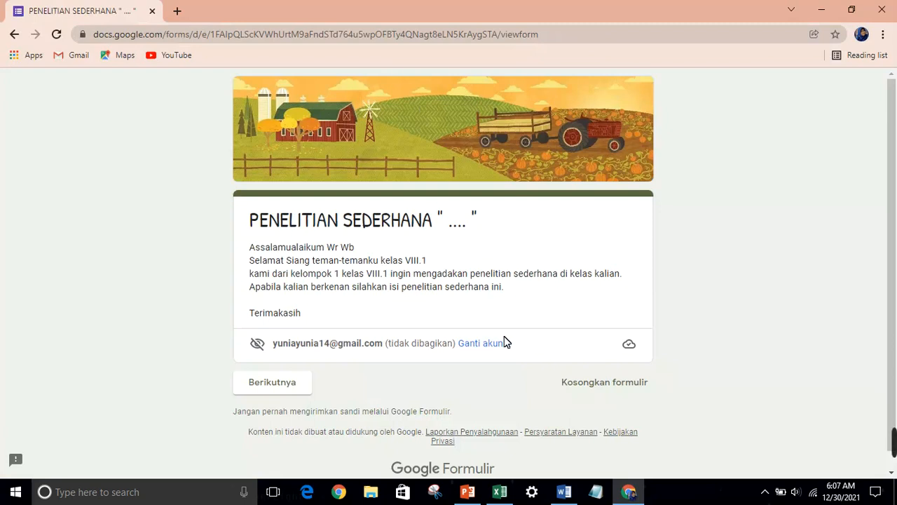
Enter a full name, choose D. 20.00-21.00 as study time, and submit the response
{"action": "left_click", "coordinate": [284, 383]}
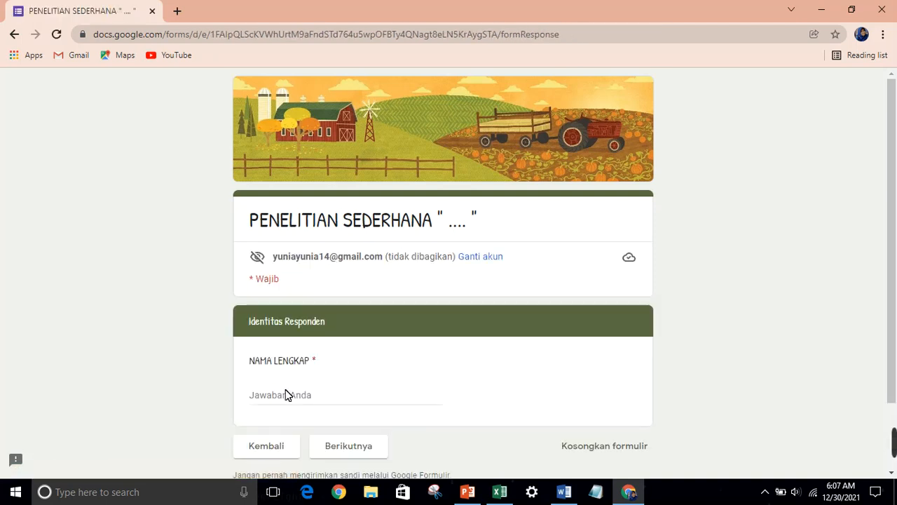
{"action": "left_click", "coordinate": [295, 396]}
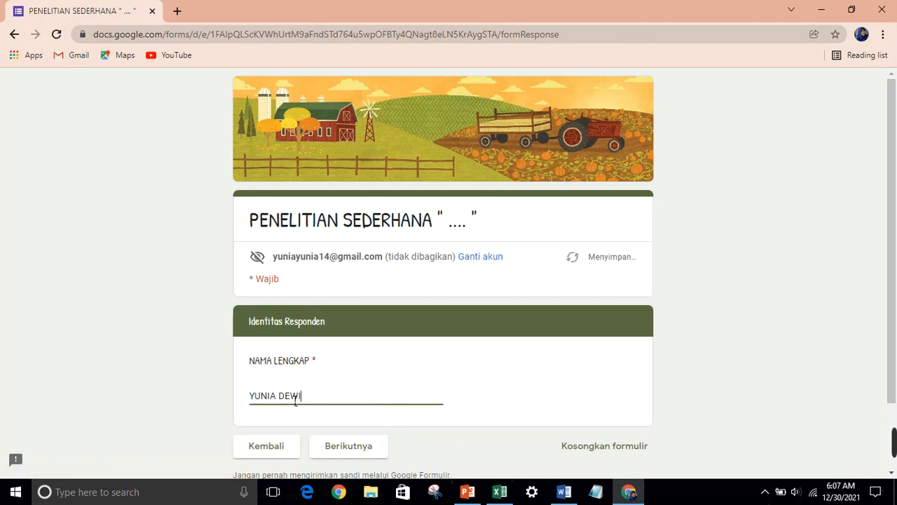
{"action": "left_click", "coordinate": [339, 444]}
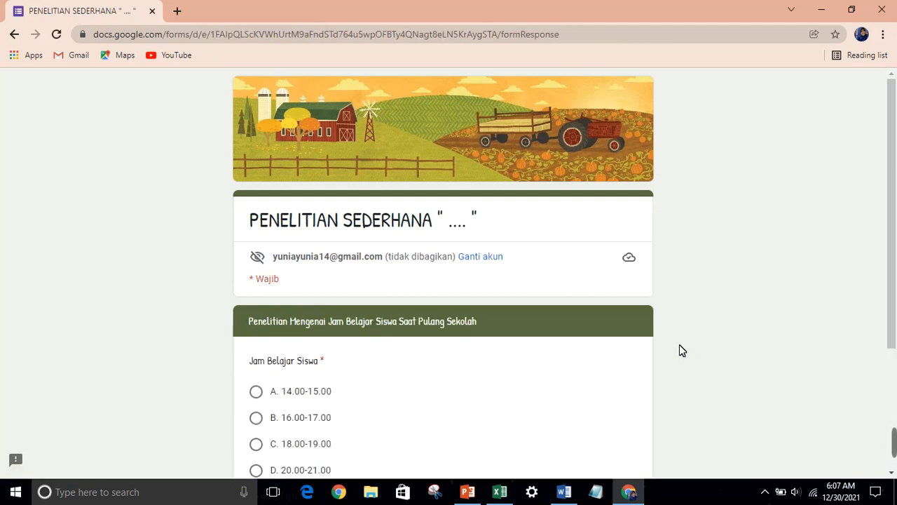
{"action": "left_click_drag", "start_coordinate": [893, 279], "coordinate": [894, 359]}
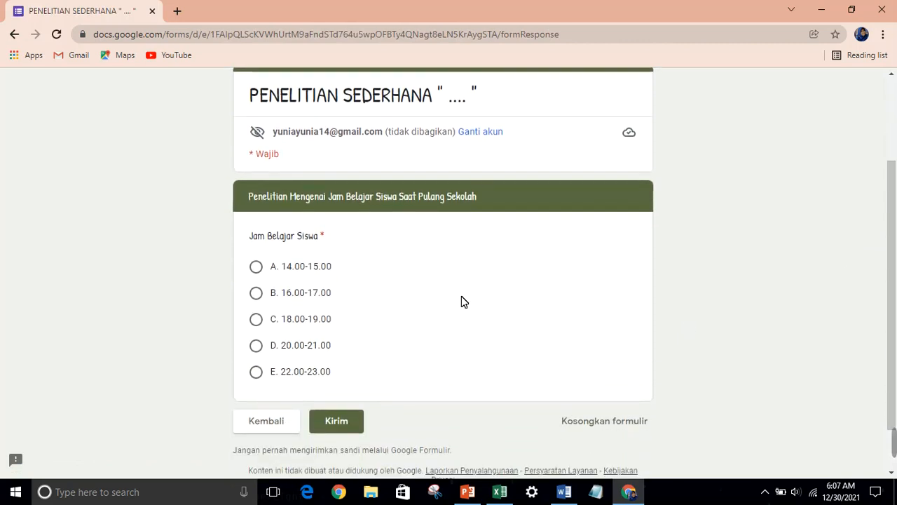
{"action": "left_click", "coordinate": [257, 347]}
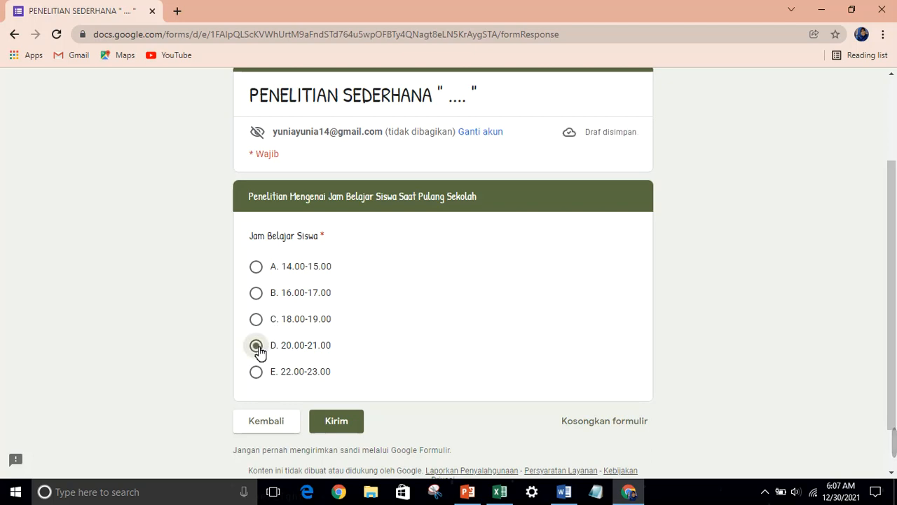
{"action": "left_click", "coordinate": [358, 419]}
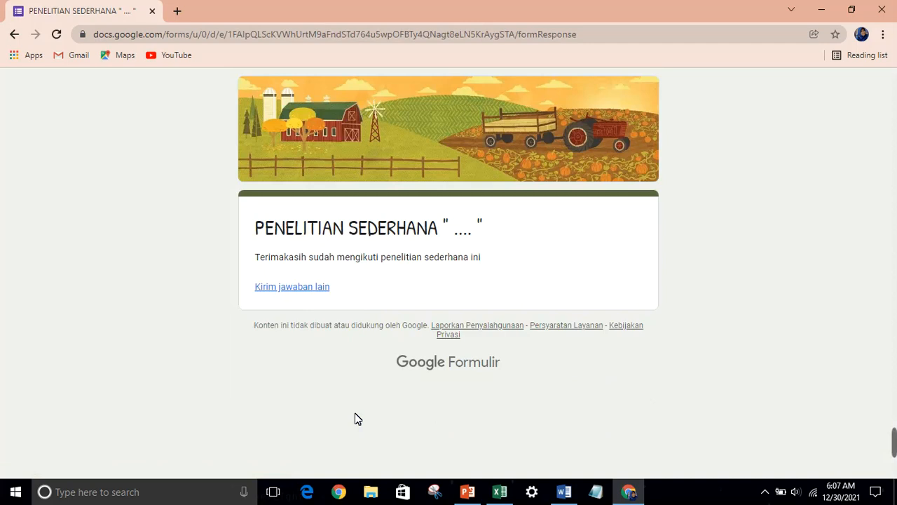
Close Chrome, abandon the new-profile setup, and reopen Chrome to the profile chooser
{"action": "left_click", "coordinate": [882, 10]}
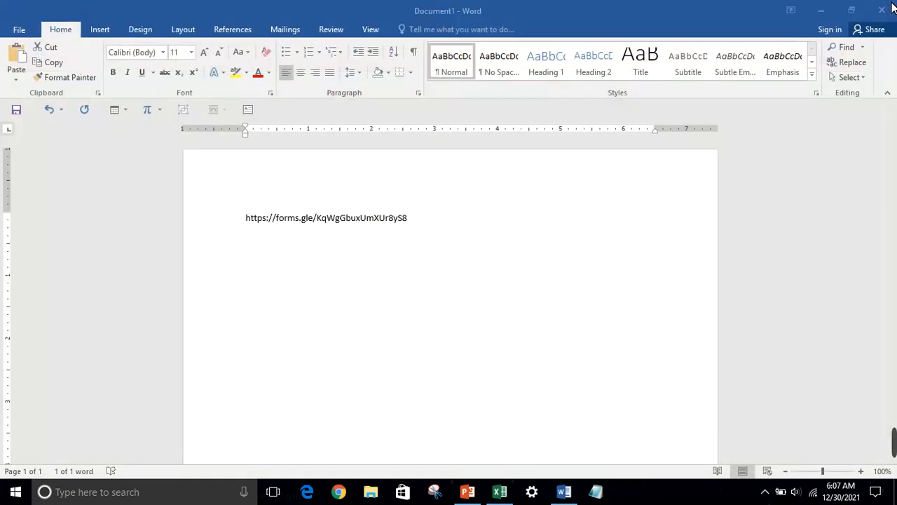
{"action": "left_click", "coordinate": [339, 493]}
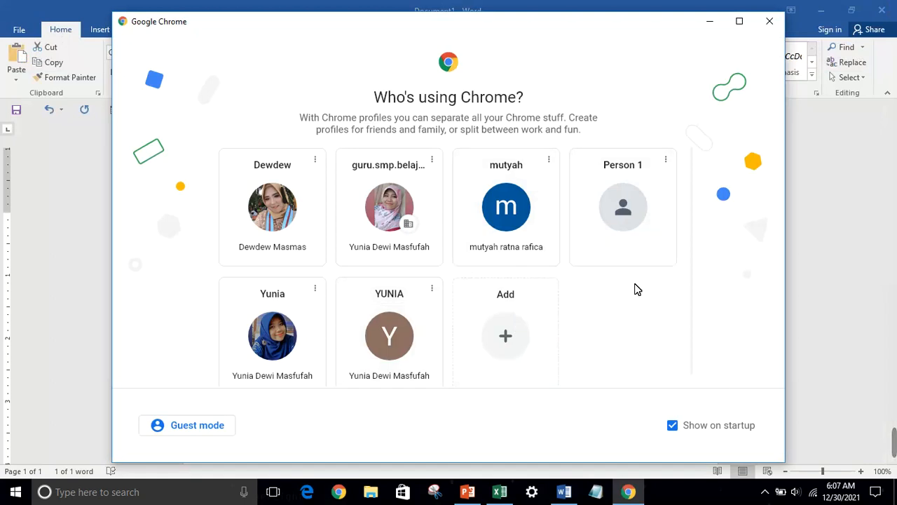
{"action": "left_click", "coordinate": [513, 336]}
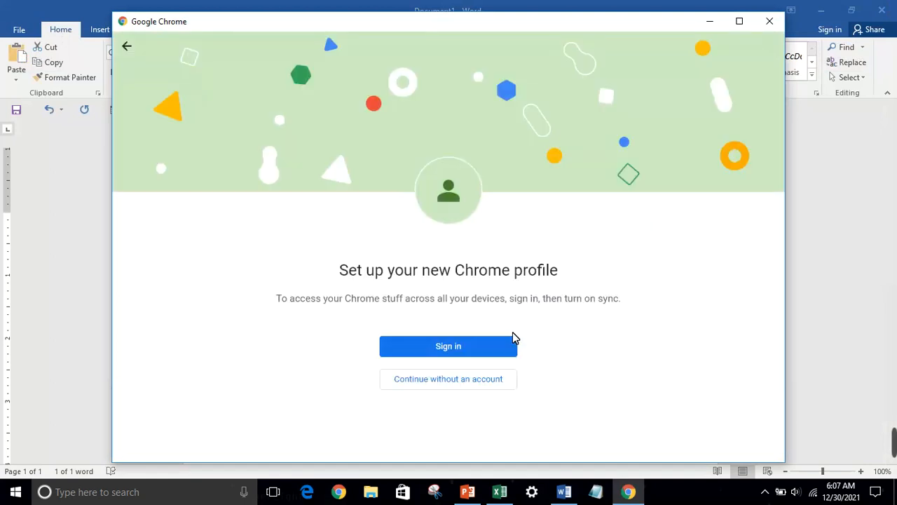
{"action": "left_click", "coordinate": [771, 24]}
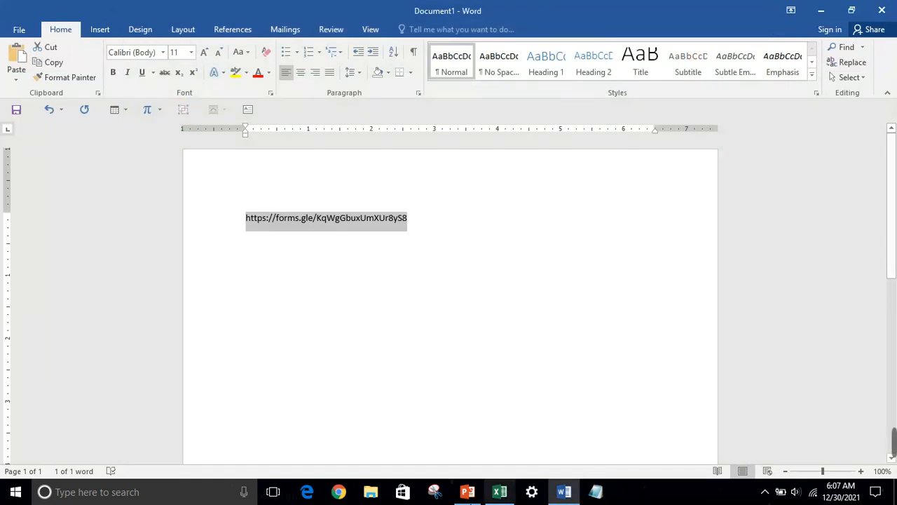
{"action": "left_click", "coordinate": [339, 492]}
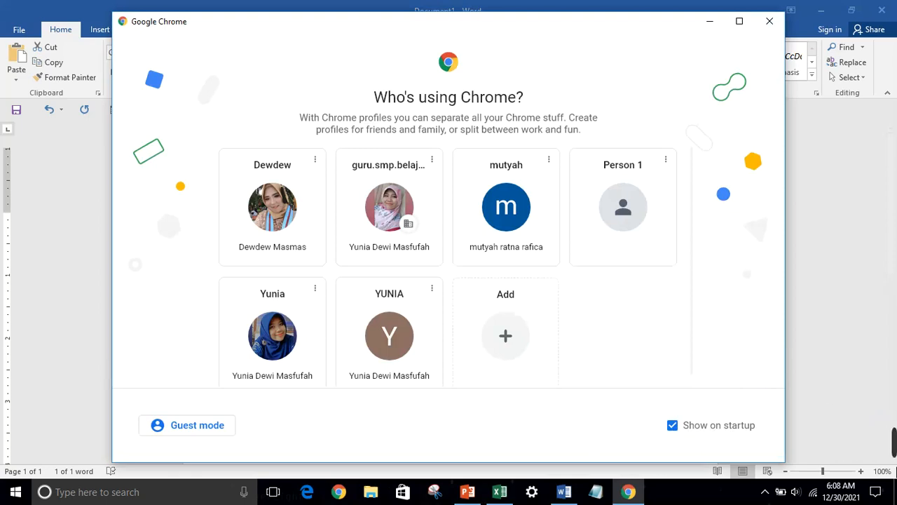
{"action": "mouse_move", "coordinate": [886, 443]}
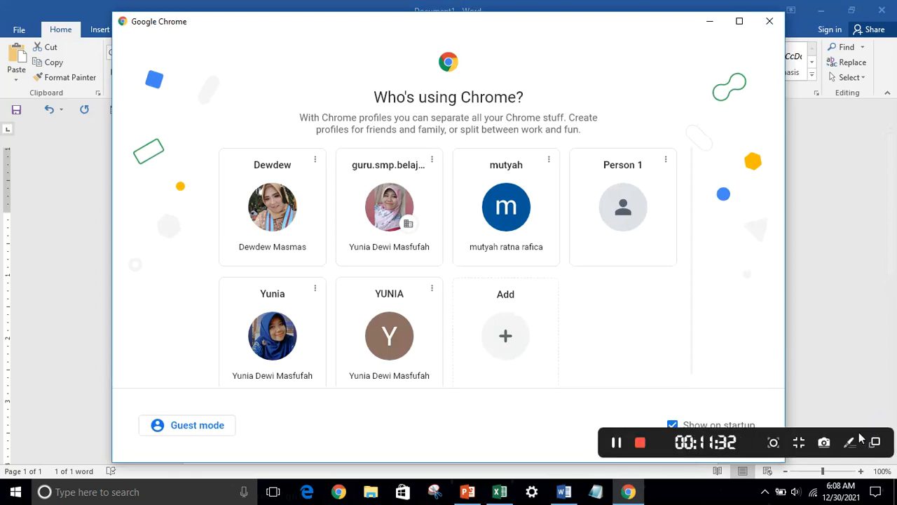
Pick a Chrome profile and open Google Drive from the Google apps grid
{"action": "left_click", "coordinate": [613, 443]}
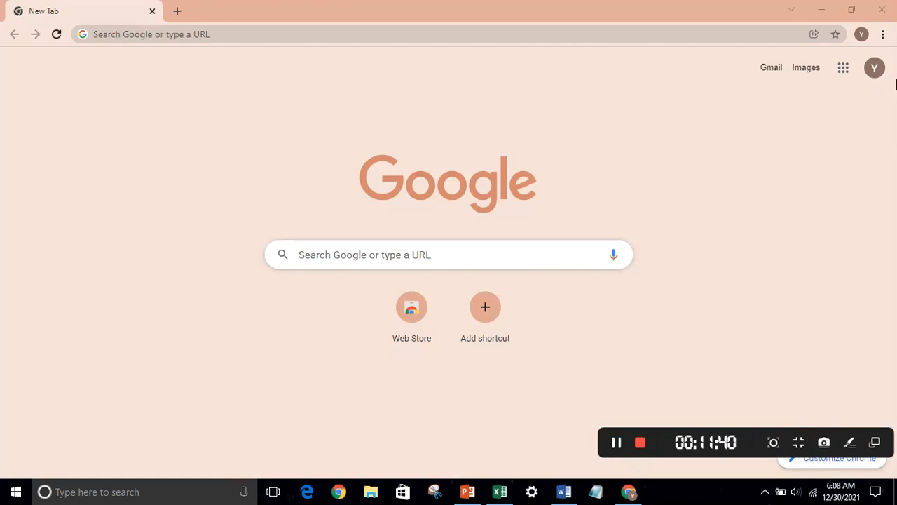
{"action": "left_click", "coordinate": [845, 69]}
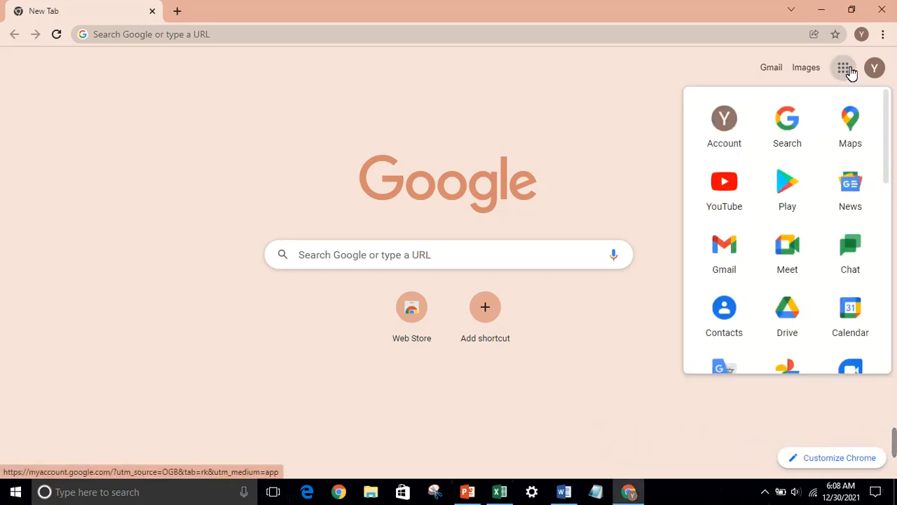
{"action": "left_click", "coordinate": [767, 194]}
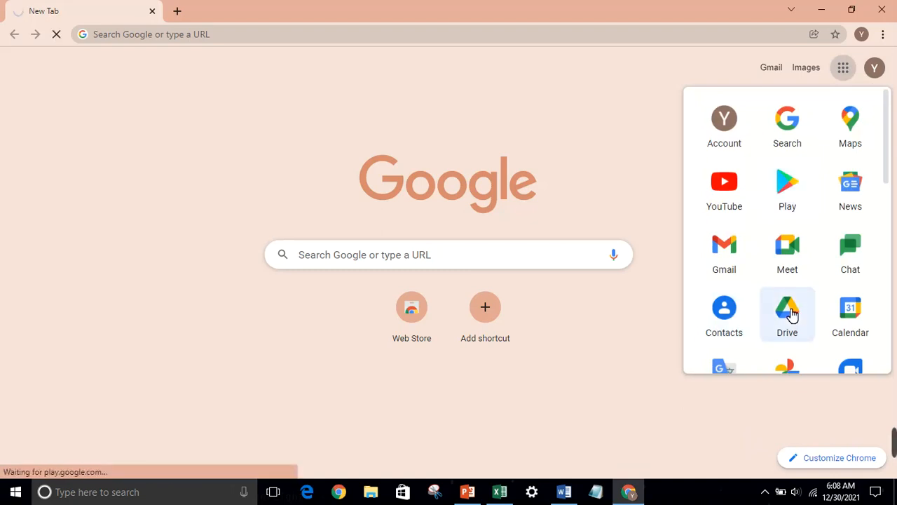
{"action": "left_click", "coordinate": [789, 313]}
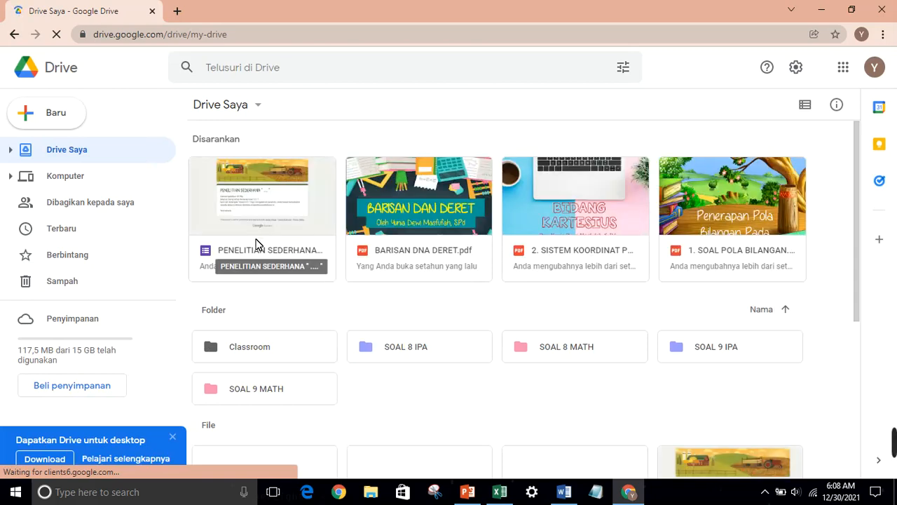
Open the PENELITIAN SEDERHANA form from Drive, dismiss the tip, and view its Jawaban tab
{"action": "left_click", "coordinate": [272, 200]}
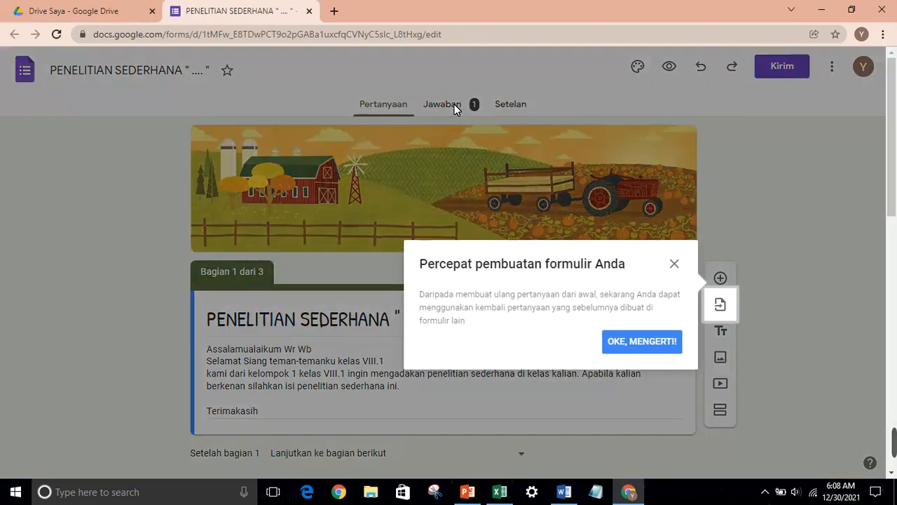
{"action": "left_click", "coordinate": [676, 269]}
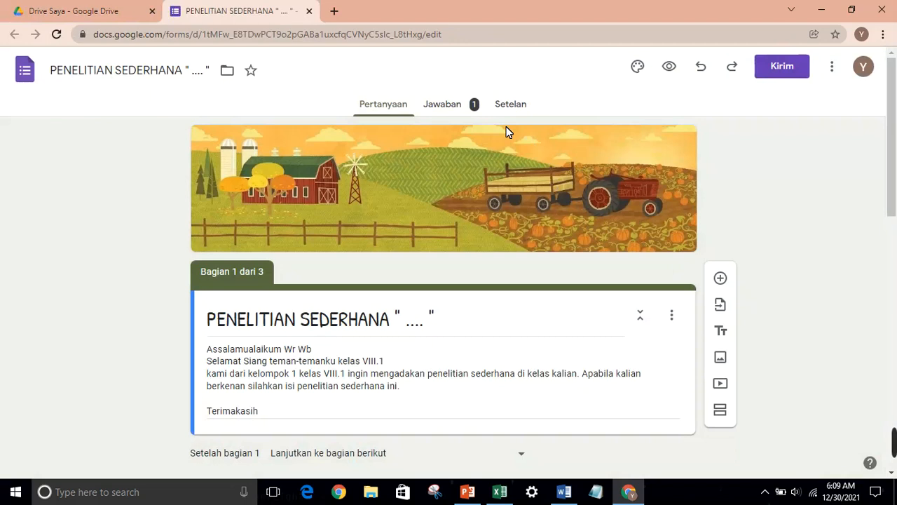
{"action": "left_click", "coordinate": [438, 104]}
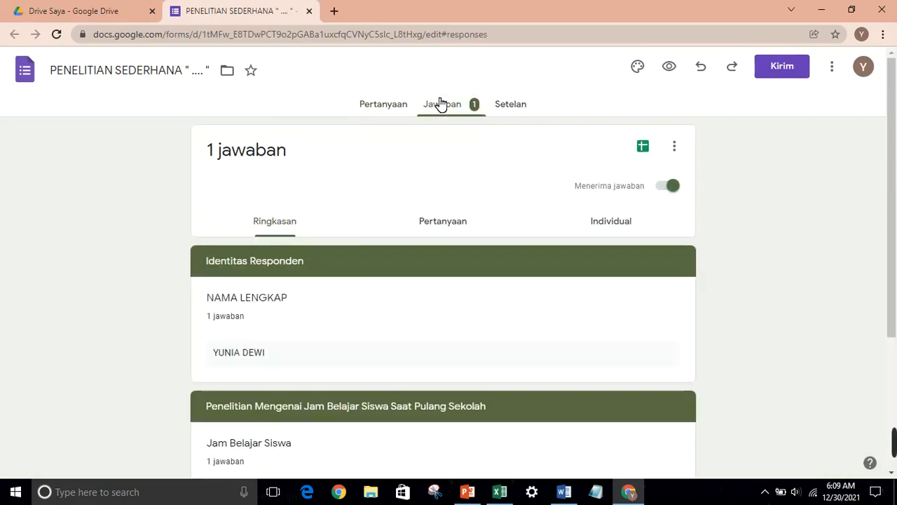
Create a new linked responses spreadsheet and download it as Microsoft Excel (.xlsx)
{"action": "left_click", "coordinate": [644, 147]}
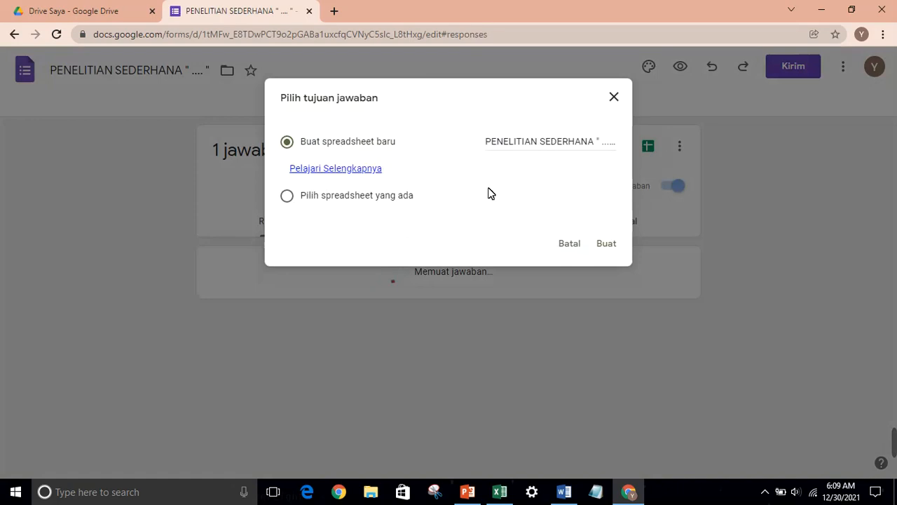
{"action": "left_click", "coordinate": [607, 246]}
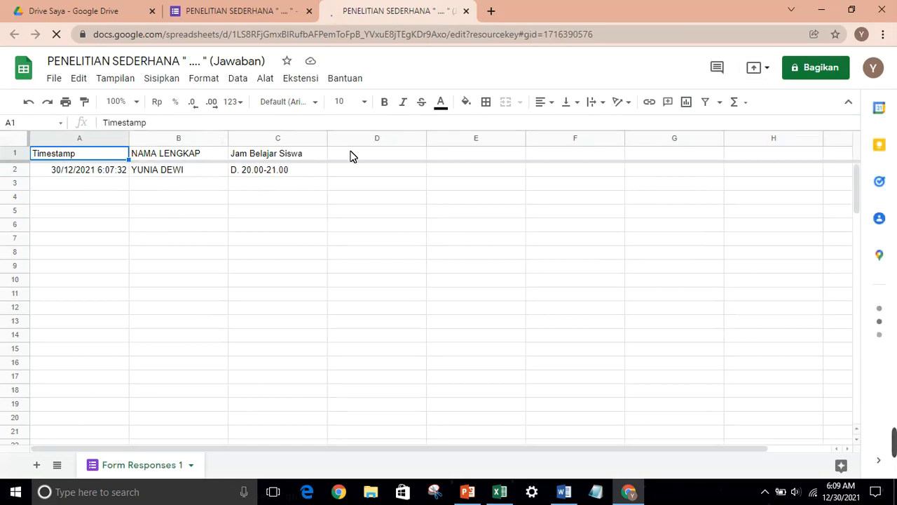
{"action": "left_click", "coordinate": [61, 81]}
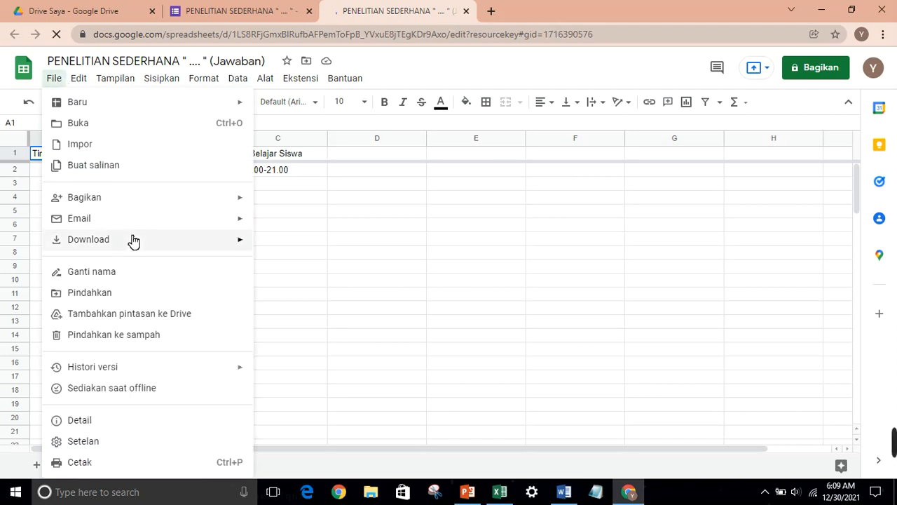
{"action": "mouse_move", "coordinate": [133, 239]}
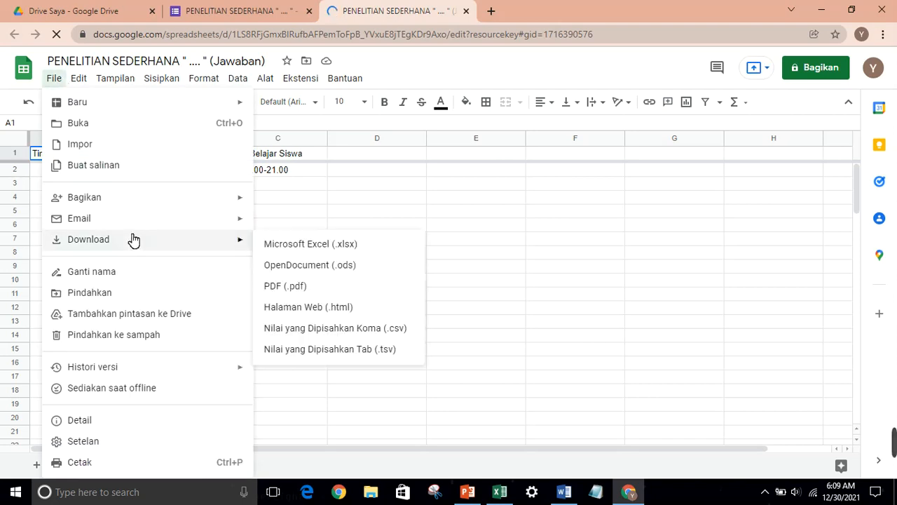
{"action": "left_click", "coordinate": [318, 245]}
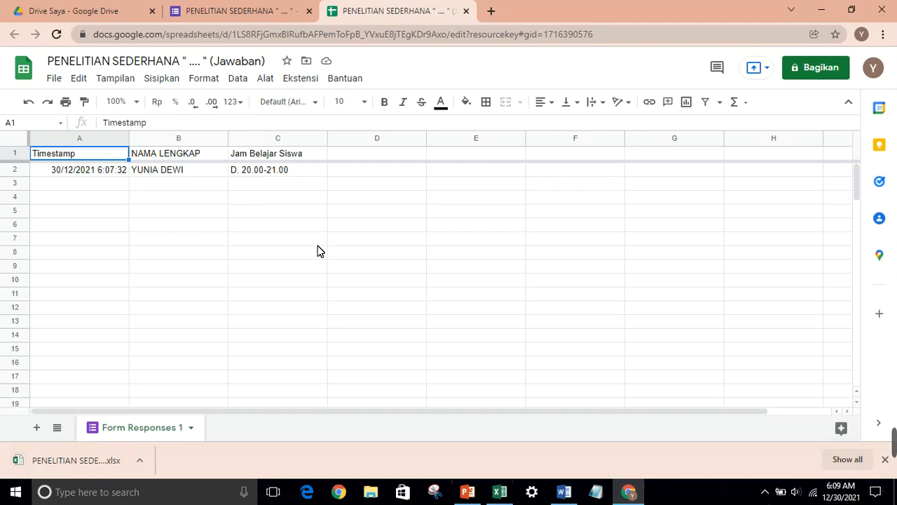
Print the form's Pertanyaan page with Save as PDF, saving the file to the Desktop
{"action": "left_click", "coordinate": [268, 7]}
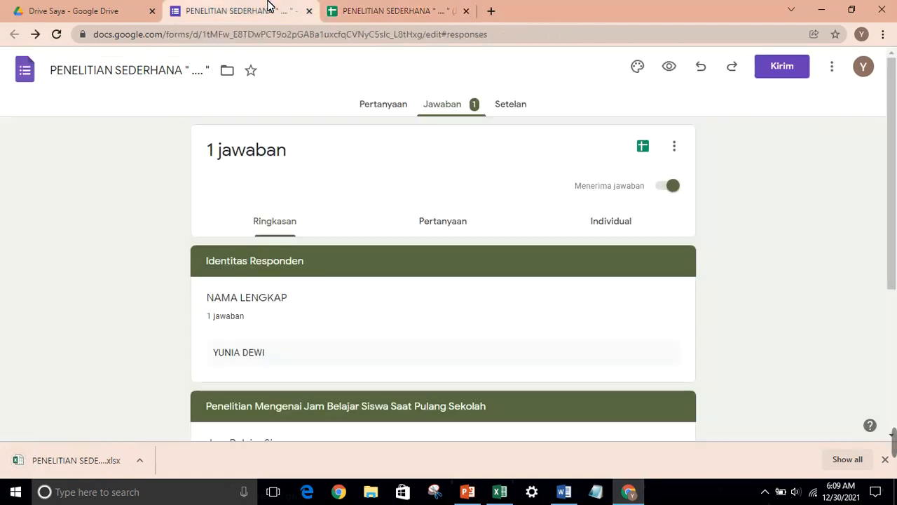
{"action": "left_click", "coordinate": [394, 105]}
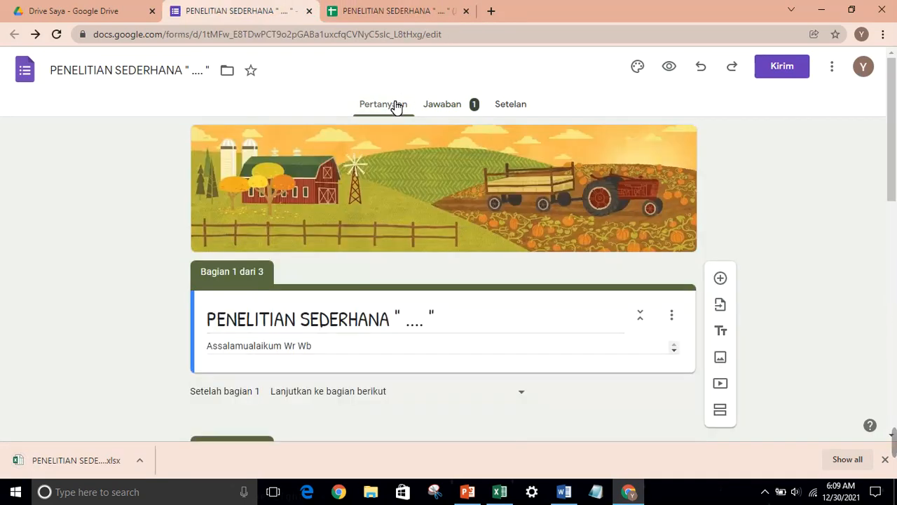
{"action": "left_click", "coordinate": [885, 36]}
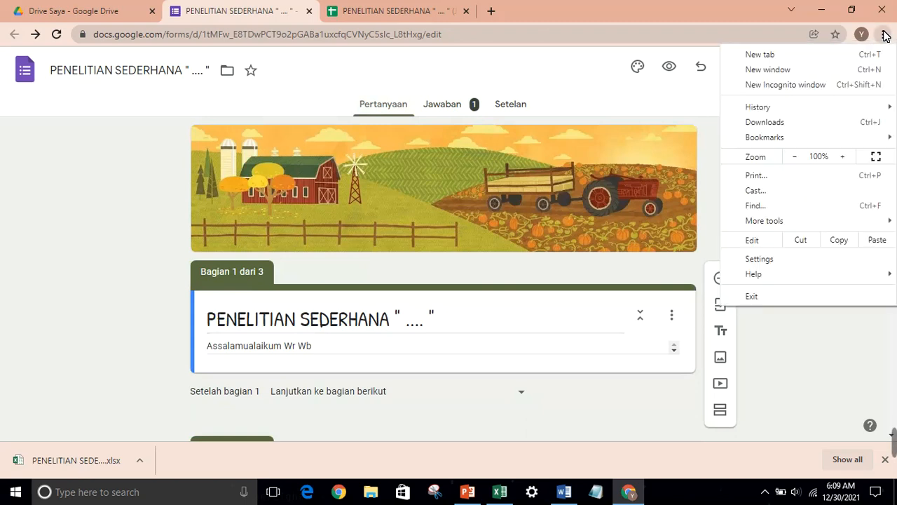
{"action": "left_click", "coordinate": [755, 175]}
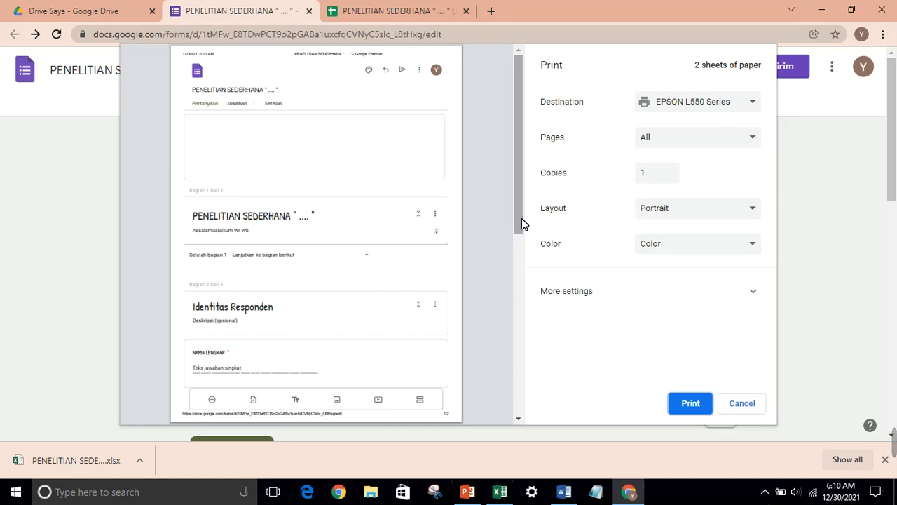
{"action": "mouse_move", "coordinate": [522, 224]}
{"action": "left_mouse_down"}
{"action": "mouse_move", "coordinate": [529, 357]}
{"action": "mouse_move", "coordinate": [529, 208]}
{"action": "left_mouse_up"}
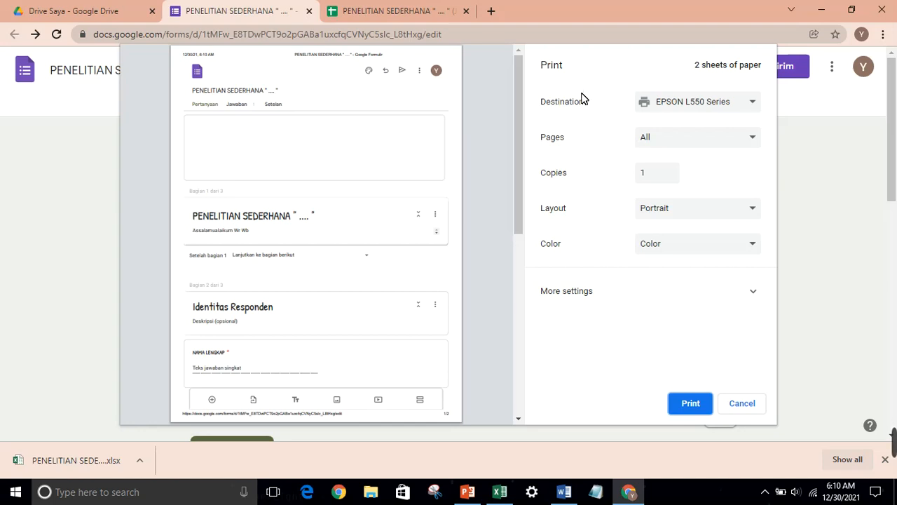
{"action": "left_click", "coordinate": [678, 104]}
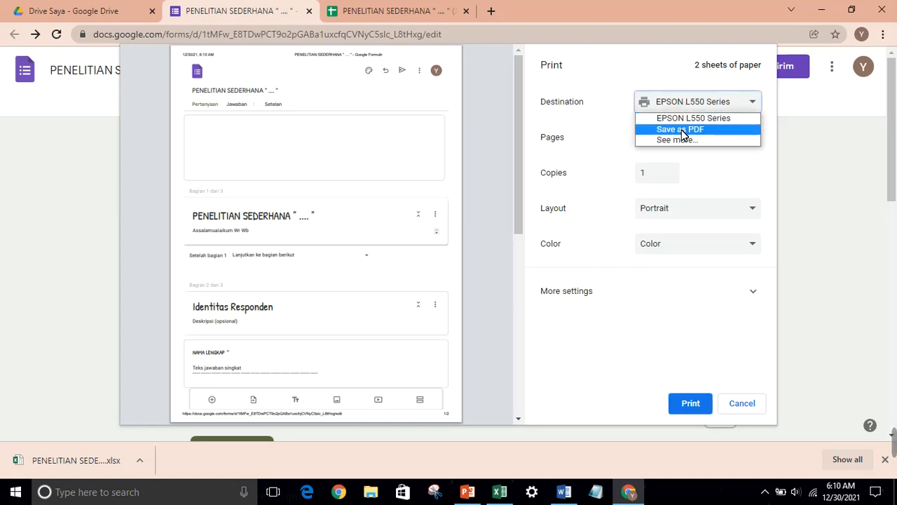
{"action": "left_click", "coordinate": [682, 131]}
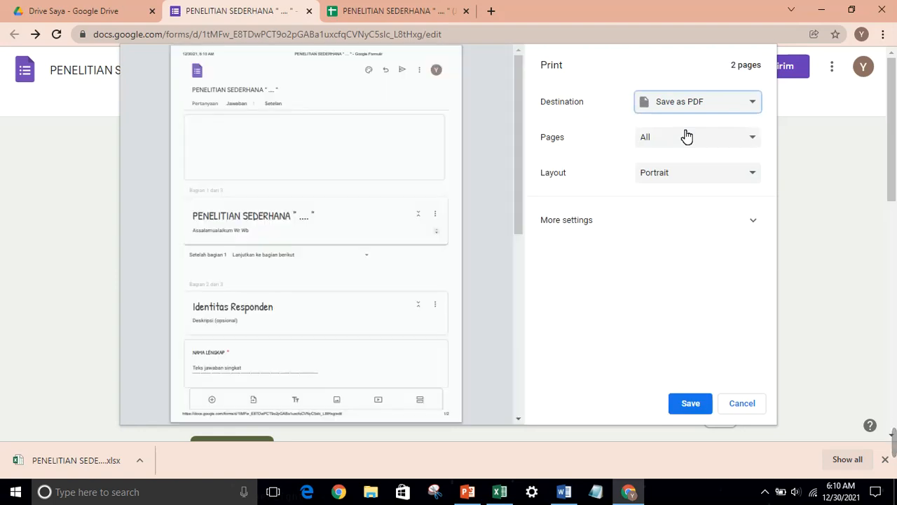
{"action": "left_click", "coordinate": [691, 406]}
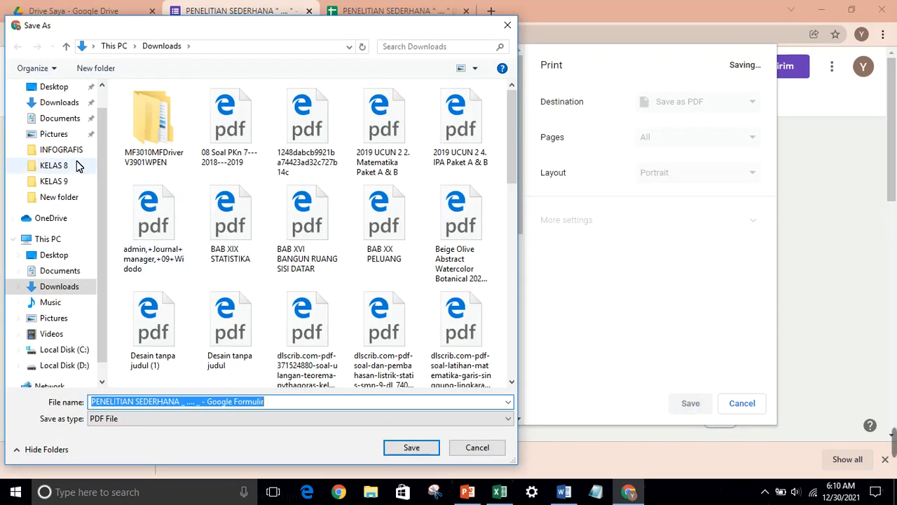
{"action": "left_click", "coordinate": [82, 87]}
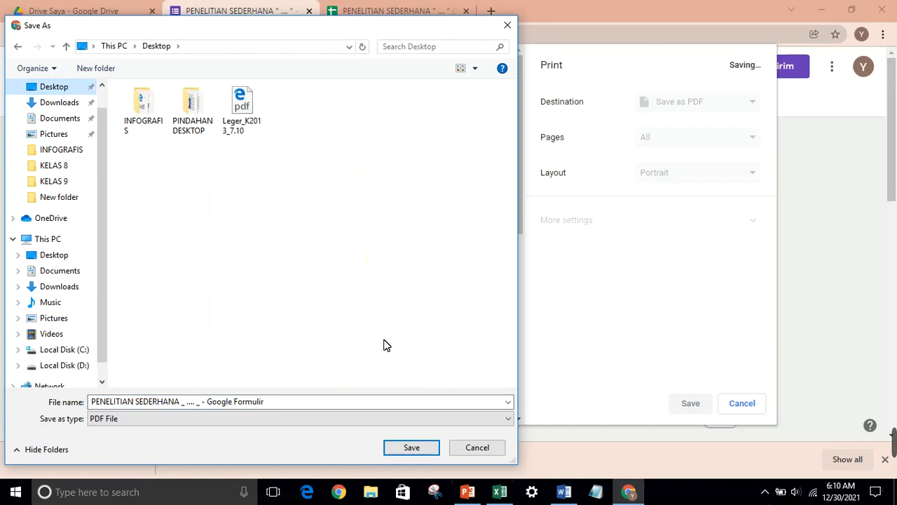
{"action": "left_click", "coordinate": [408, 448]}
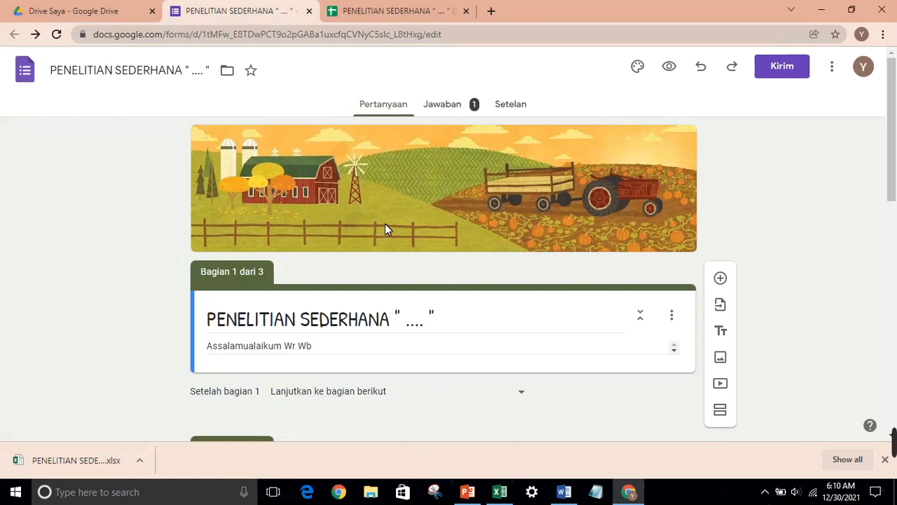
Open the Chrome print preview of the form's Jawaban responses summary
{"action": "left_click", "coordinate": [454, 108]}
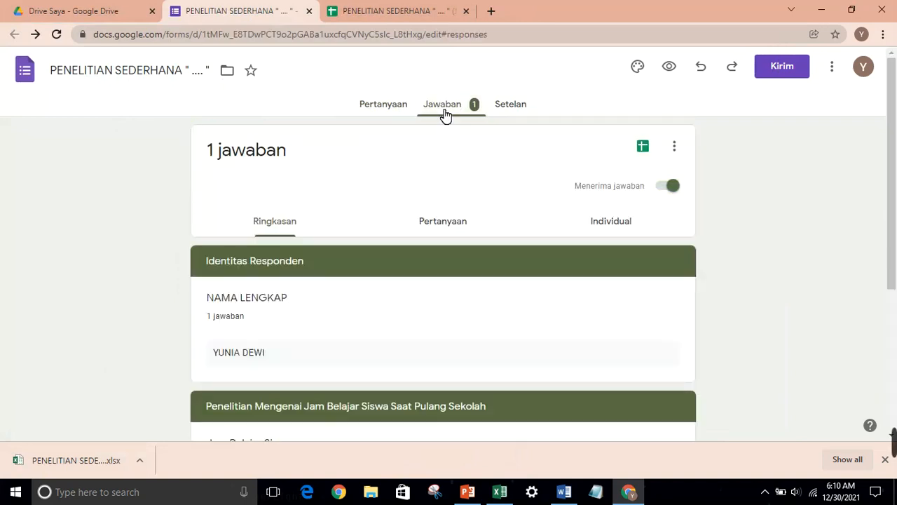
{"action": "left_click", "coordinate": [884, 35]}
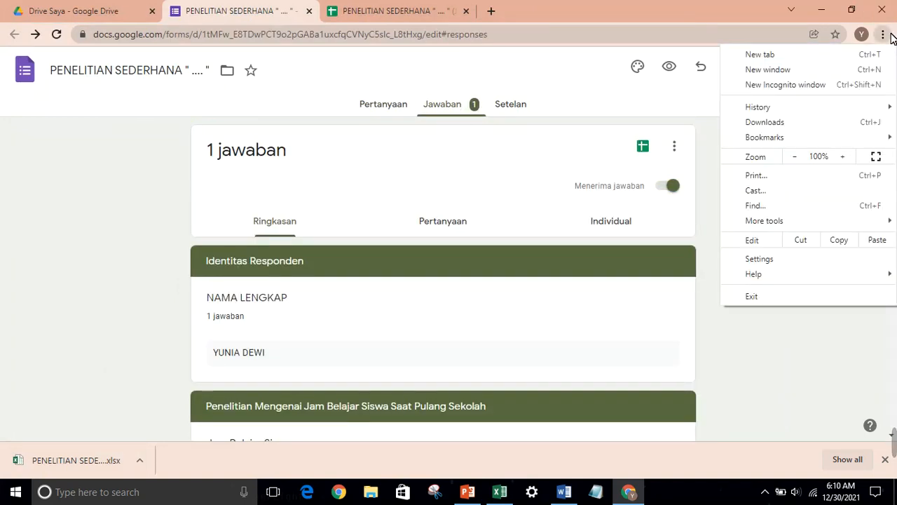
{"action": "left_click", "coordinate": [769, 179]}
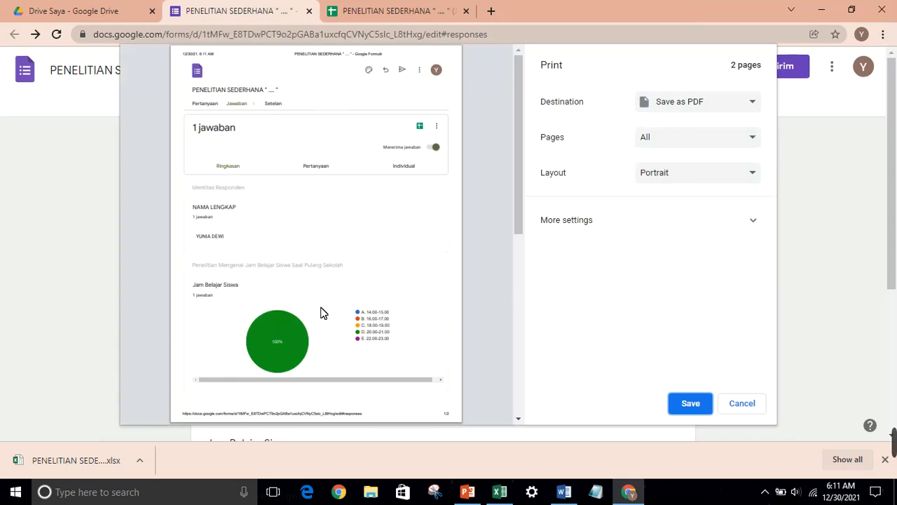
{"action": "mouse_move", "coordinate": [518, 182]}
{"action": "left_mouse_down"}
{"action": "mouse_move", "coordinate": [516, 358]}
{"action": "mouse_move", "coordinate": [525, 168]}
{"action": "left_mouse_up"}
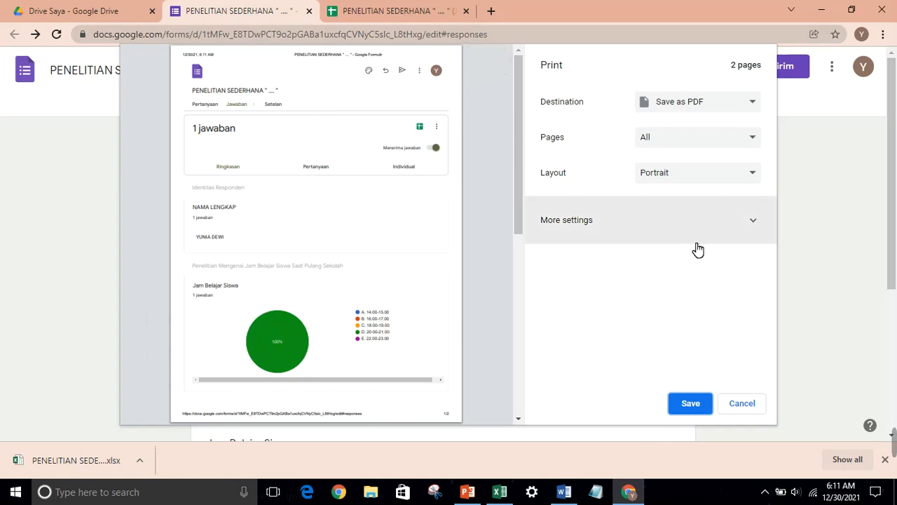
Save the summary as a PDF on the Desktop with HASIL appended to the name, keeping the form PDF
{"action": "left_click", "coordinate": [681, 405]}
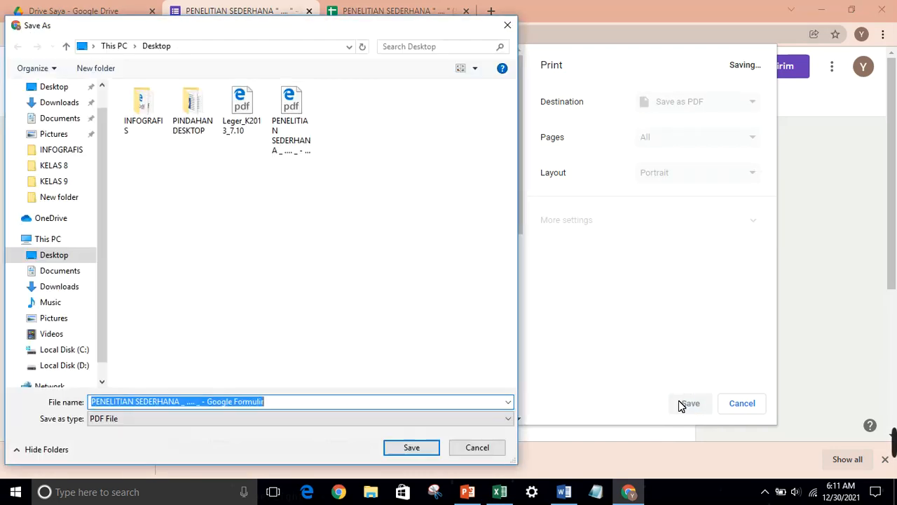
{"action": "left_click", "coordinate": [410, 447]}
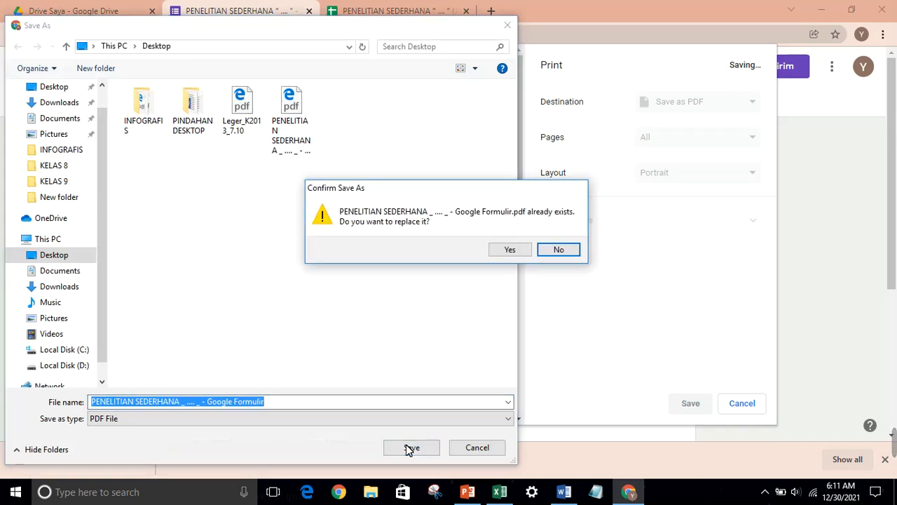
{"action": "left_click", "coordinate": [573, 255]}
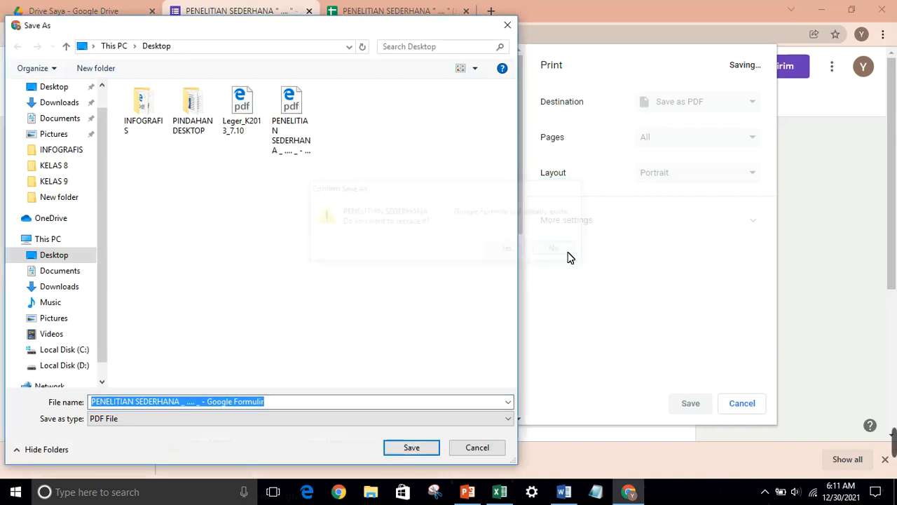
{"action": "left_click", "coordinate": [324, 407]}
{"action": "type", "text": "HASIL"}
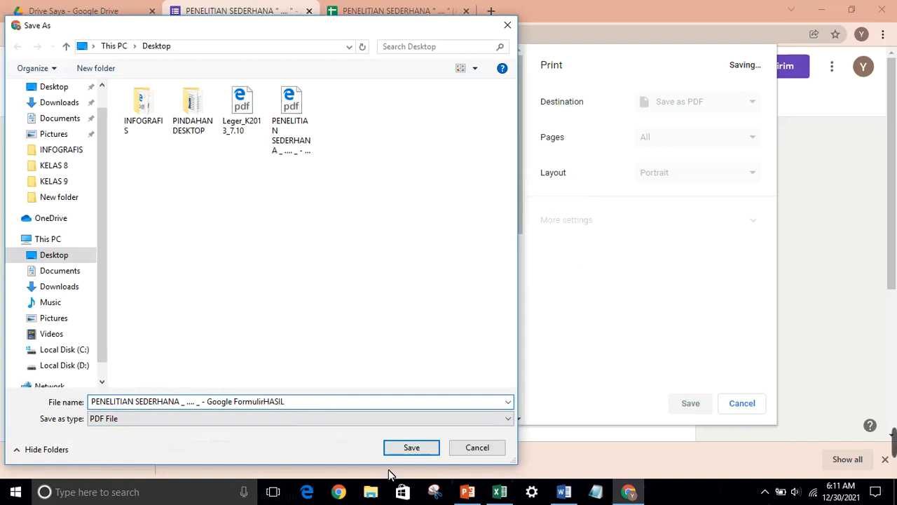
{"action": "left_click", "coordinate": [416, 452]}
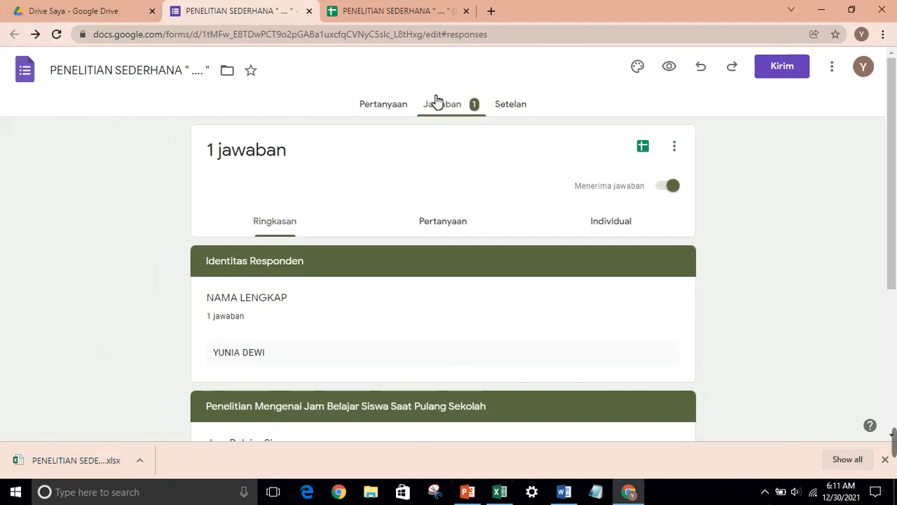
Open the downloaded PENELITIAN SEDERHANA responses .xlsx in Excel with editing enabled, close it, and return to Chrome
{"action": "left_click", "coordinate": [640, 154]}
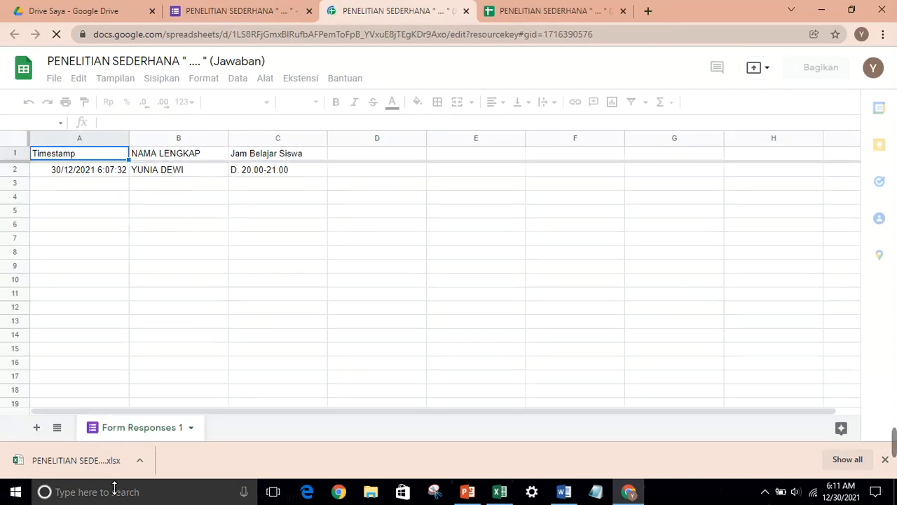
{"action": "left_click", "coordinate": [107, 456]}
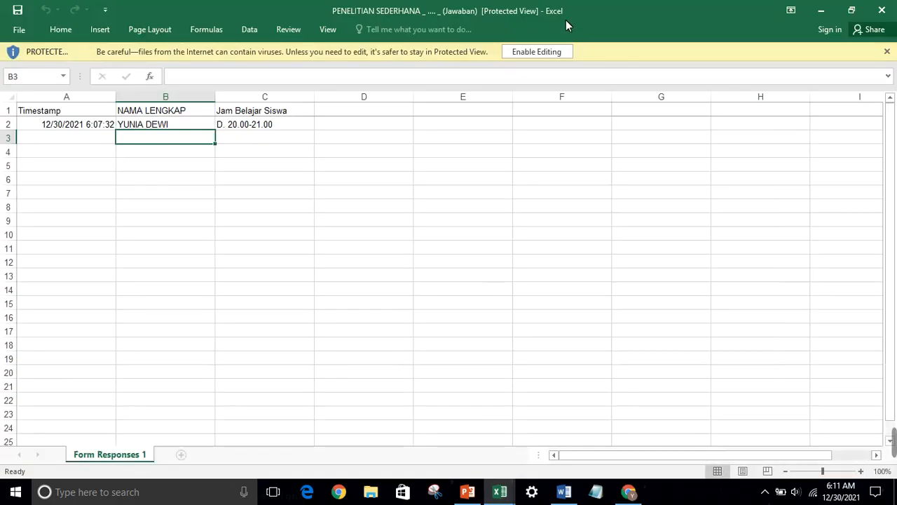
{"action": "left_click", "coordinate": [551, 55]}
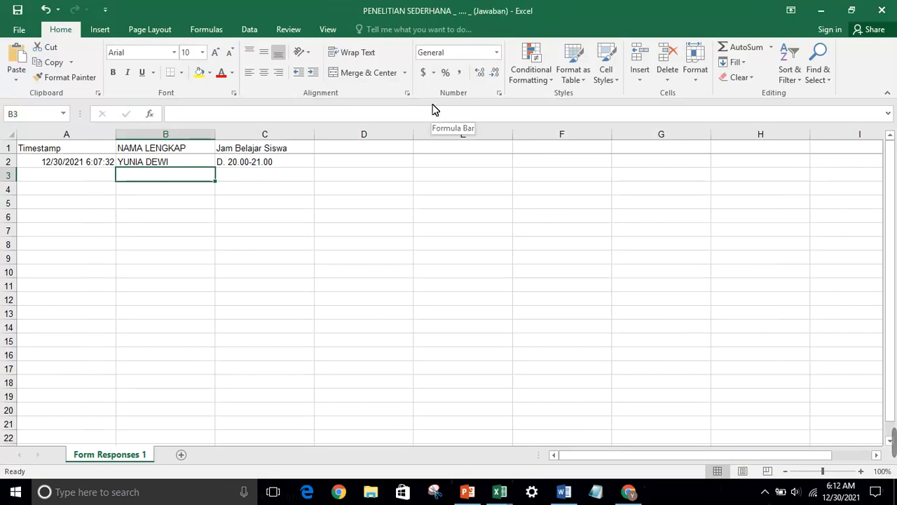
{"action": "left_click", "coordinate": [882, 10]}
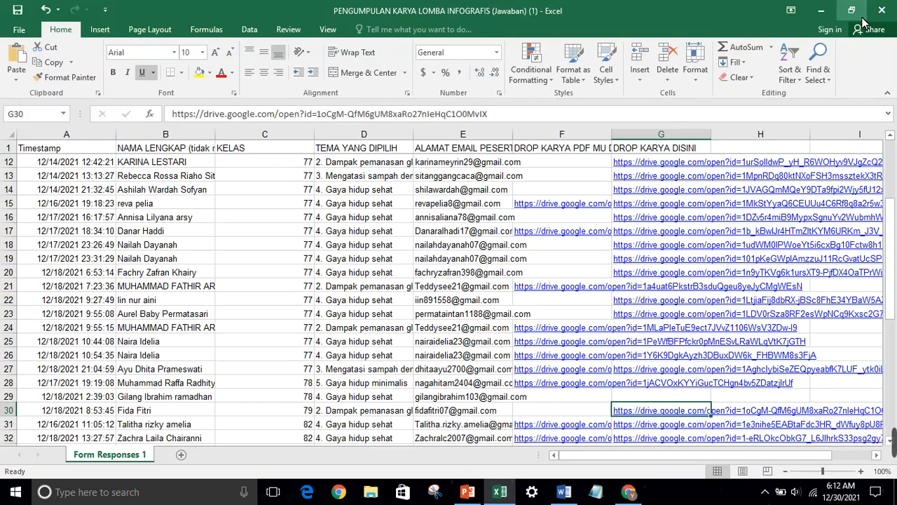
{"action": "left_click", "coordinate": [629, 495]}
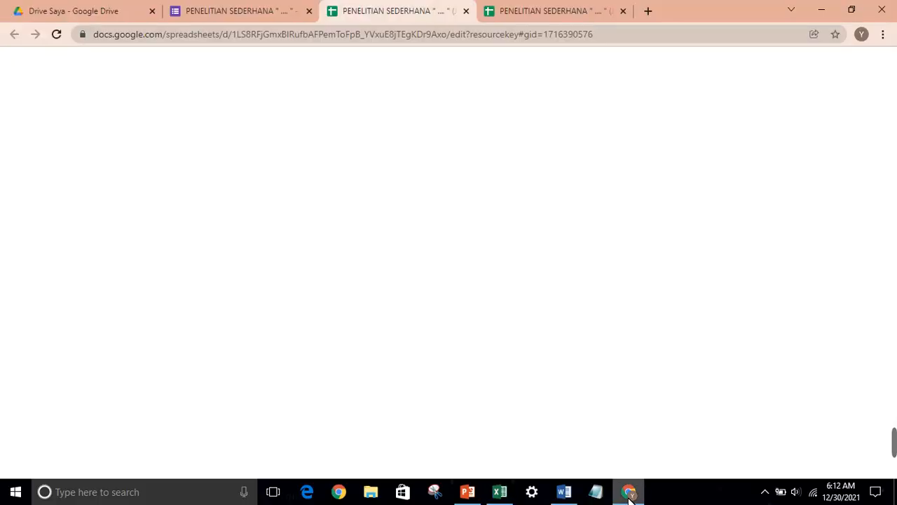
Show the PENELITIAN SEDERHANA form's Pertanyaan (questions) page again
{"action": "left_click", "coordinate": [234, 10]}
{"action": "left_click", "coordinate": [389, 112]}
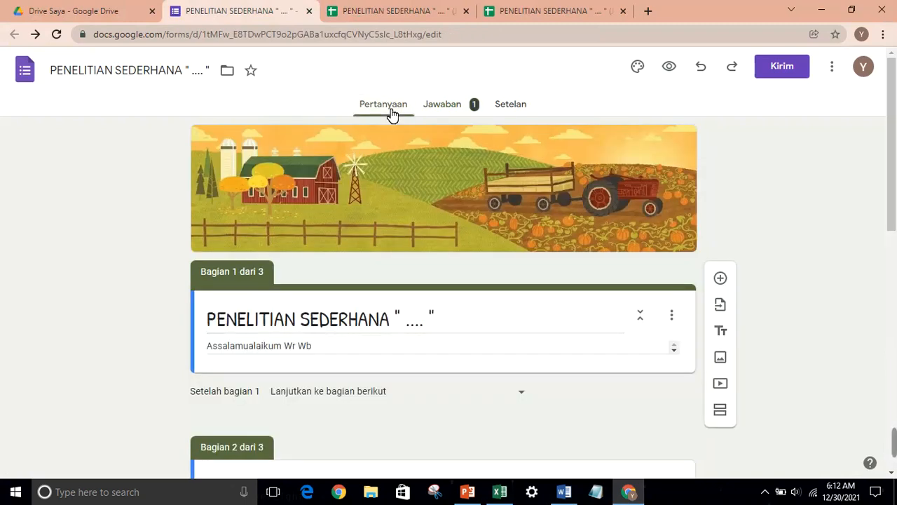